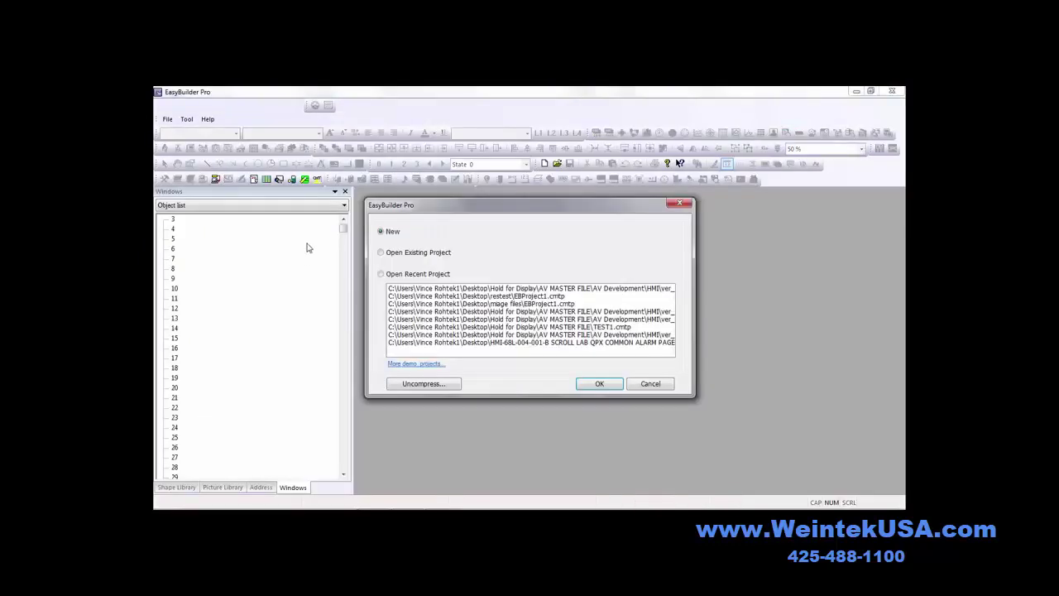
Create a new project for the cMT3090 landscape model, accepting the default system parameters.
{"action": "left_click", "coordinate": [598, 384]}
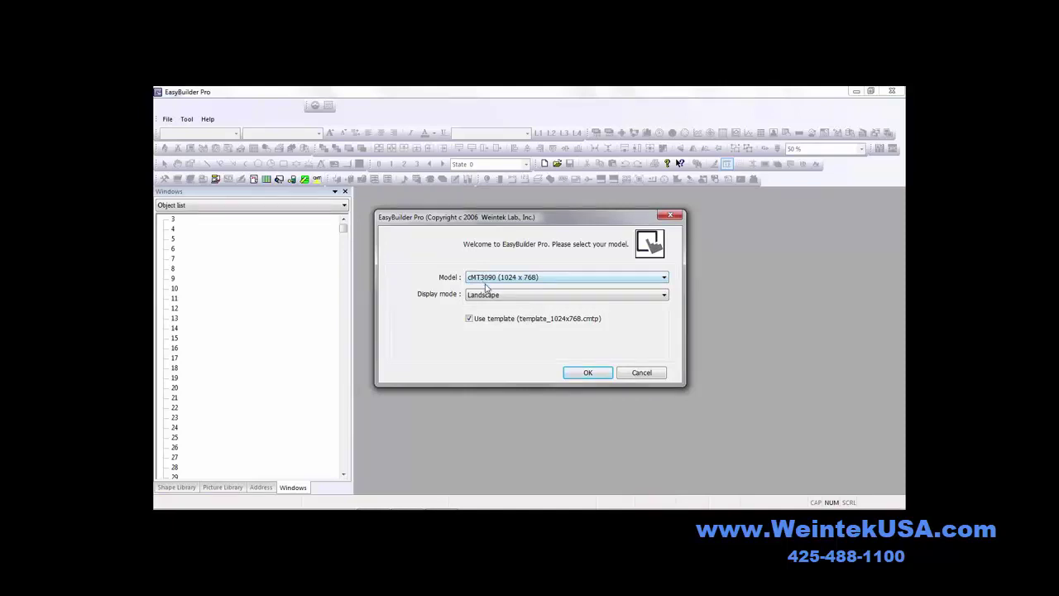
{"action": "left_click", "coordinate": [589, 376]}
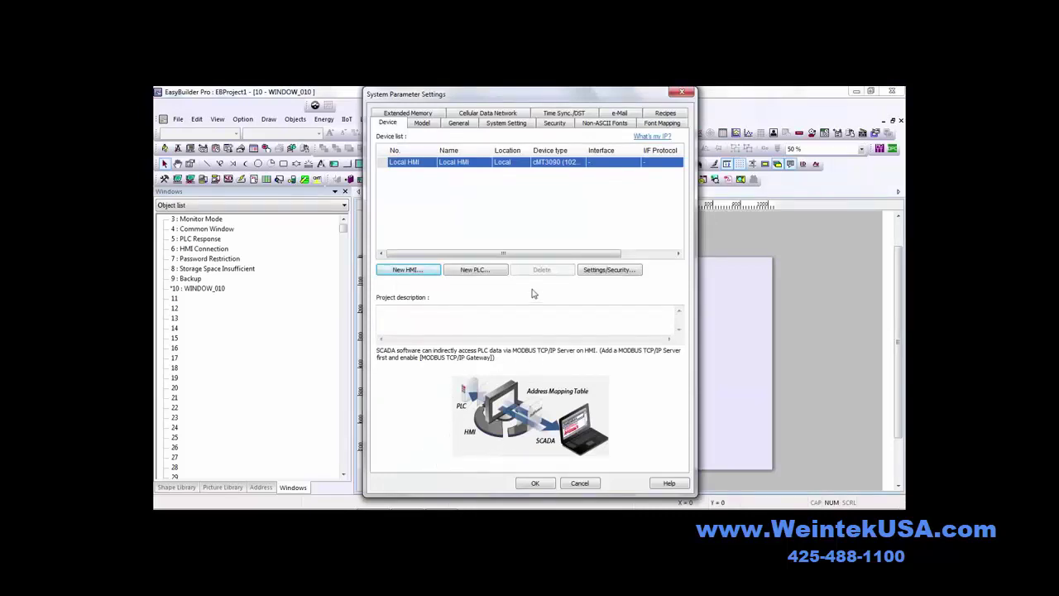
{"action": "left_click", "coordinate": [535, 483]}
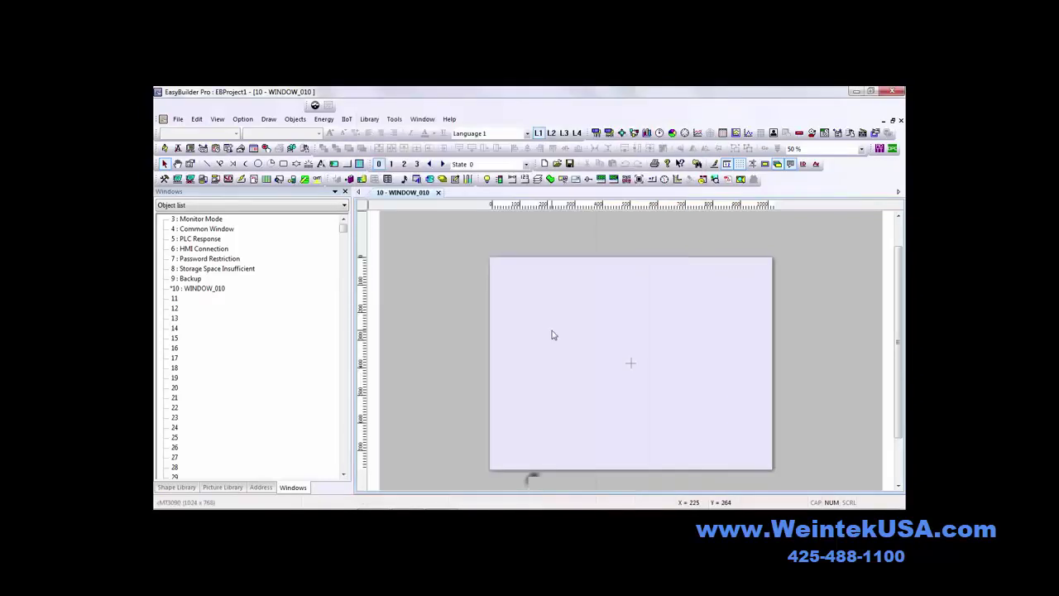
Open the Event (Alarm) Log from the Objects Alarm submenu and start a new event entry.
{"action": "left_click", "coordinate": [296, 119]}
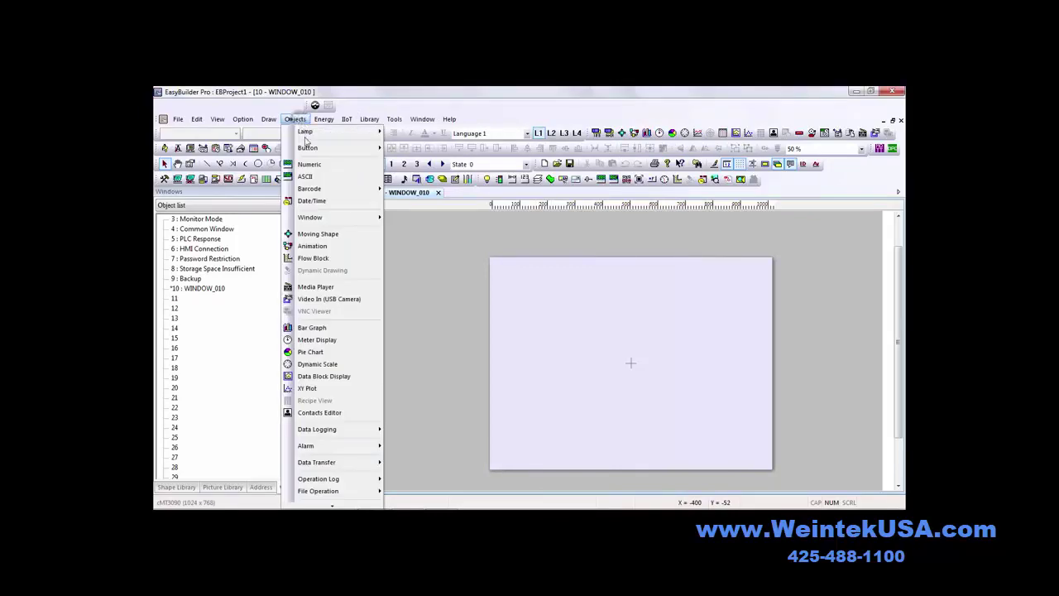
{"action": "mouse_move", "coordinate": [335, 450]}
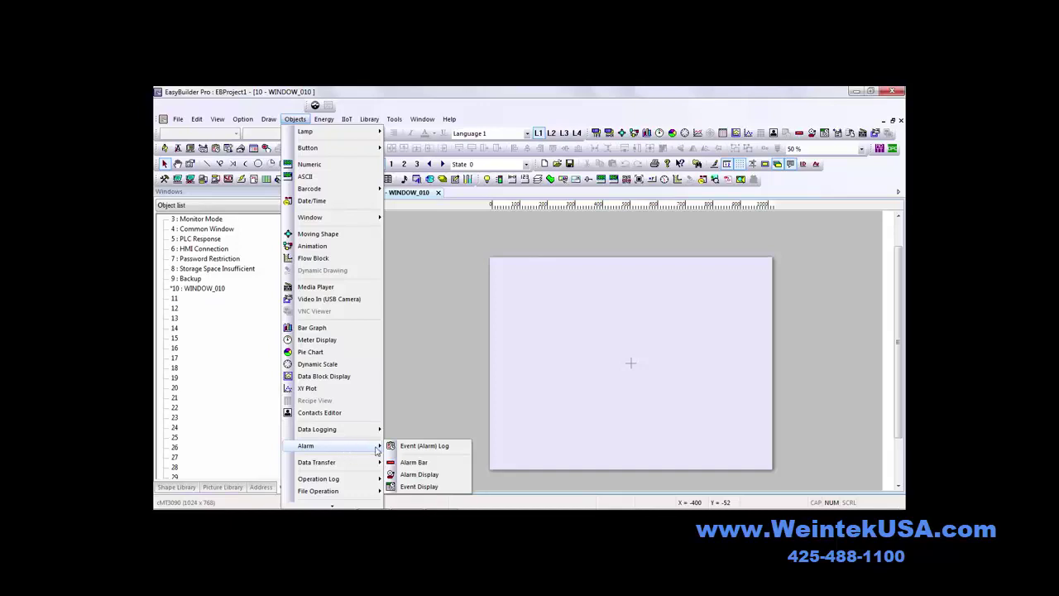
{"action": "left_click", "coordinate": [422, 446]}
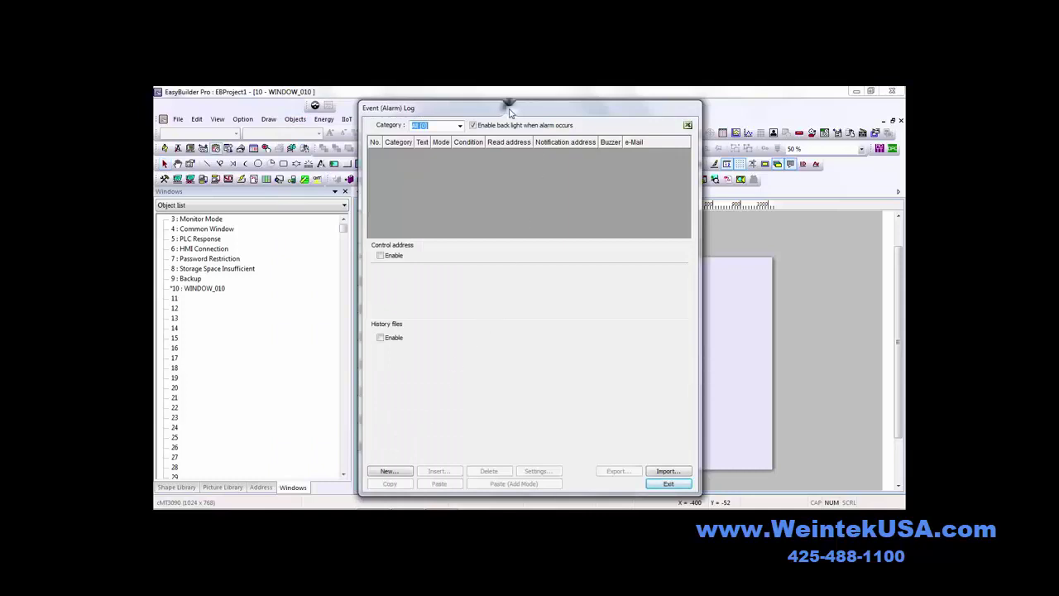
{"action": "left_click_drag", "start_coordinate": [508, 108], "coordinate": [482, 106]}
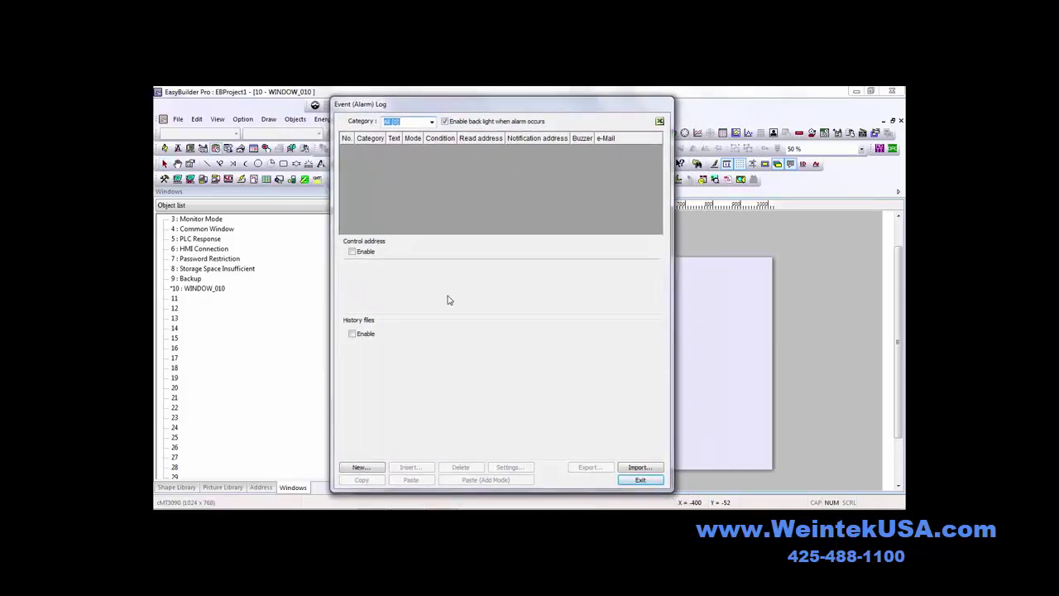
{"action": "left_click", "coordinate": [362, 468]}
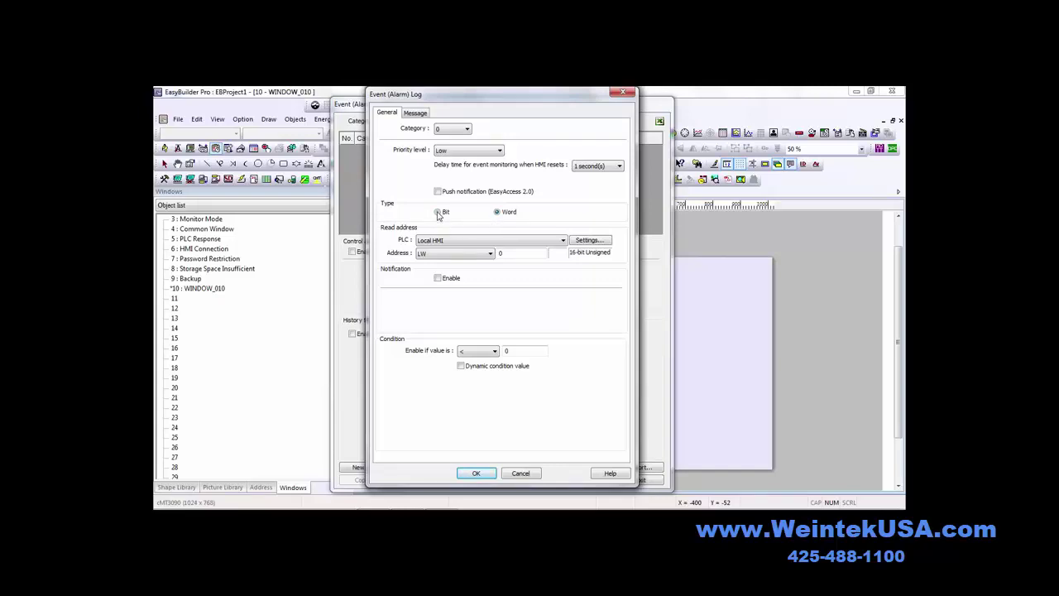
Set the new event to Bit type on LB 100, triggered at ON, with notification enabled.
{"action": "left_click", "coordinate": [438, 213]}
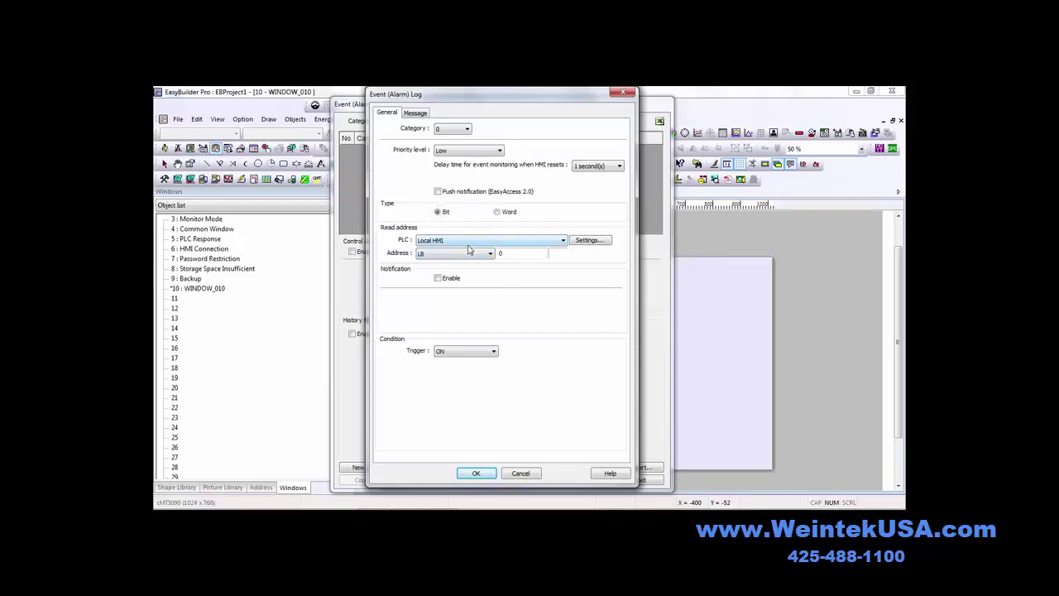
{"action": "left_click", "coordinate": [499, 253]}
{"action": "type", "text": "100"}
{"action": "left_click", "coordinate": [476, 354]}
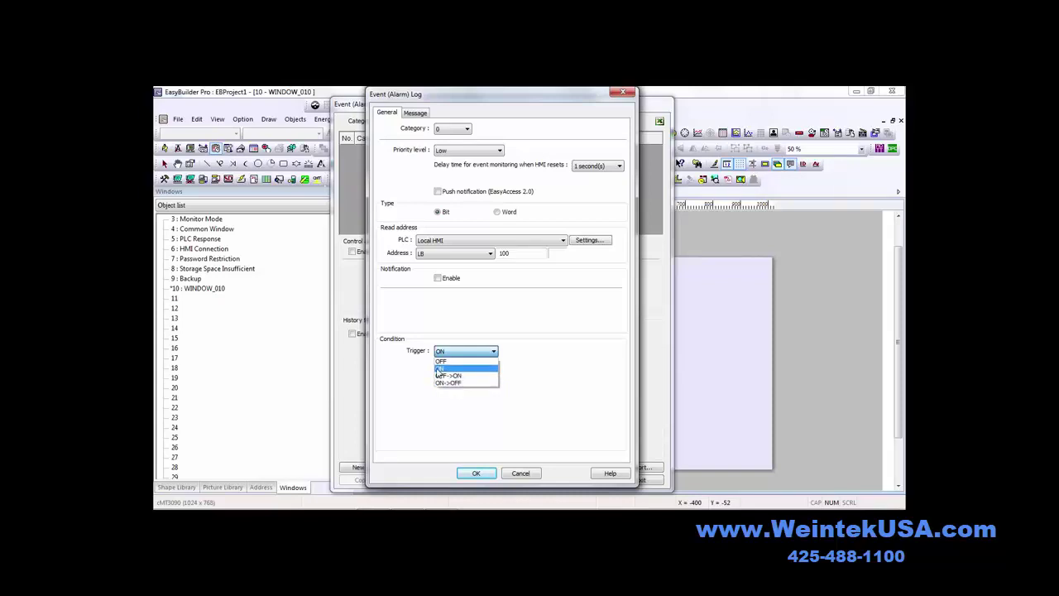
{"action": "left_click", "coordinate": [446, 369]}
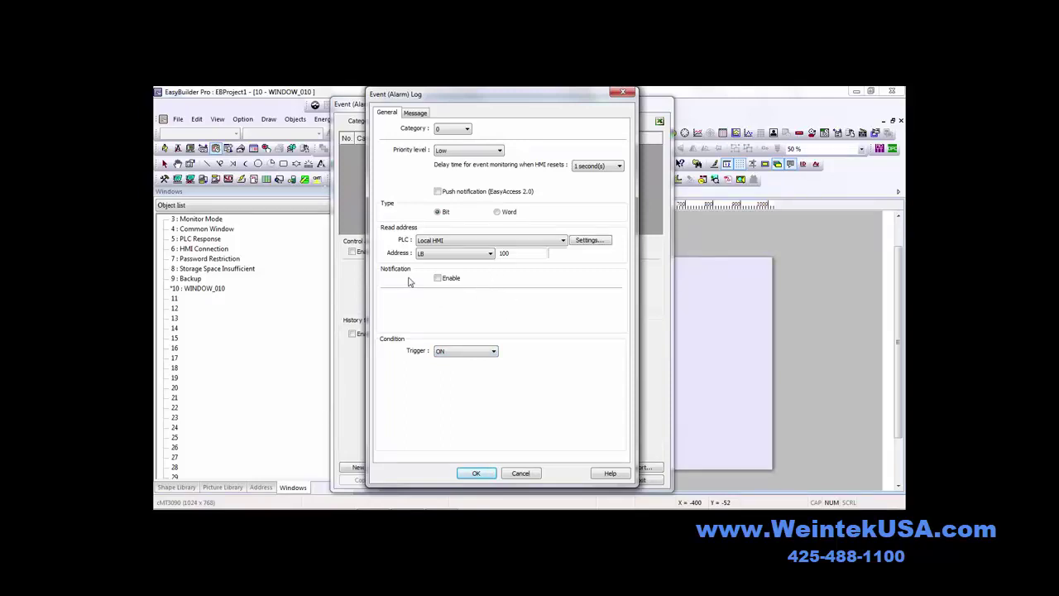
{"action": "left_click", "coordinate": [438, 278]}
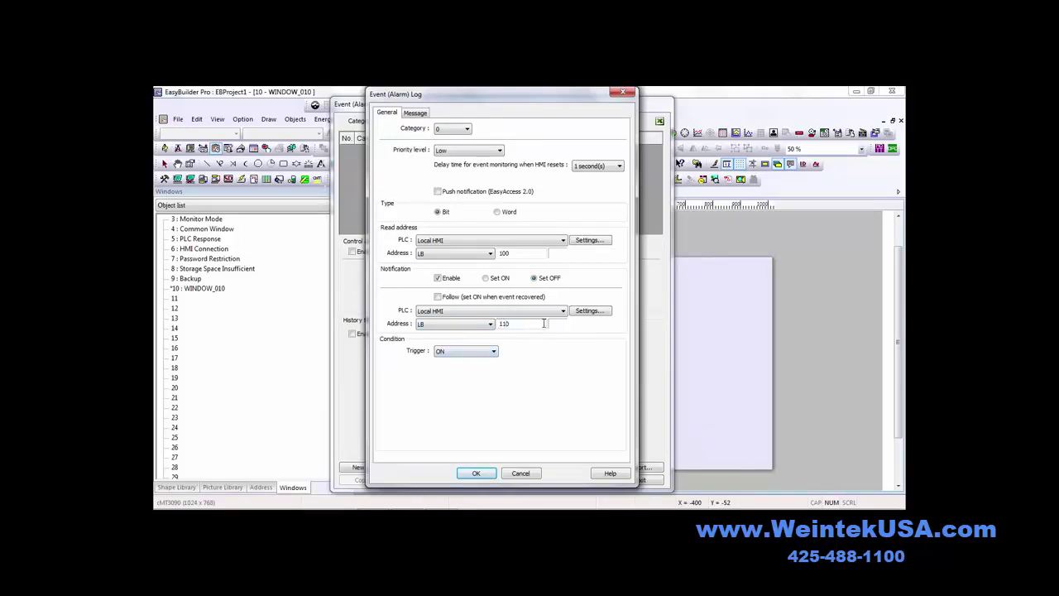
Set notification to Set ON with Follow, category 0, Low priority, 0-second delay and push notification.
{"action": "left_click", "coordinate": [495, 279]}
{"action": "left_click", "coordinate": [439, 298]}
{"action": "left_click", "coordinate": [453, 130]}
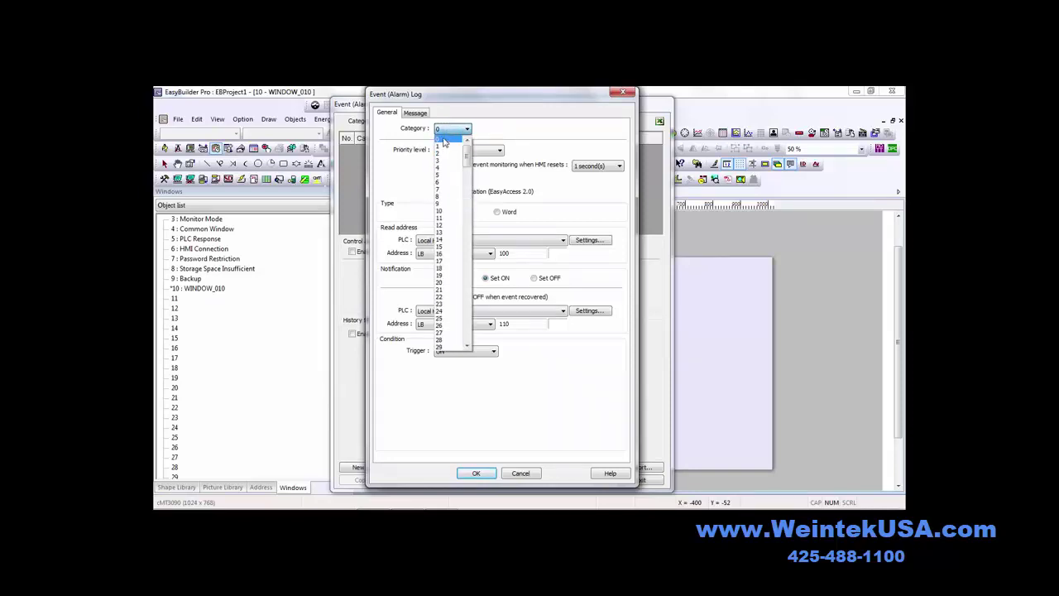
{"action": "left_click", "coordinate": [444, 139]}
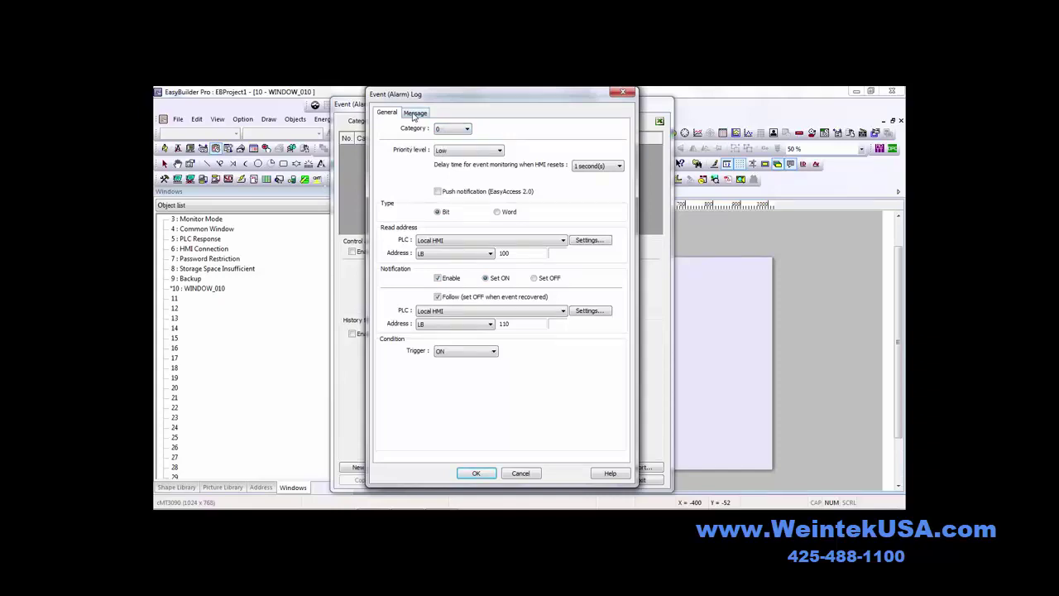
{"action": "left_click", "coordinate": [471, 154]}
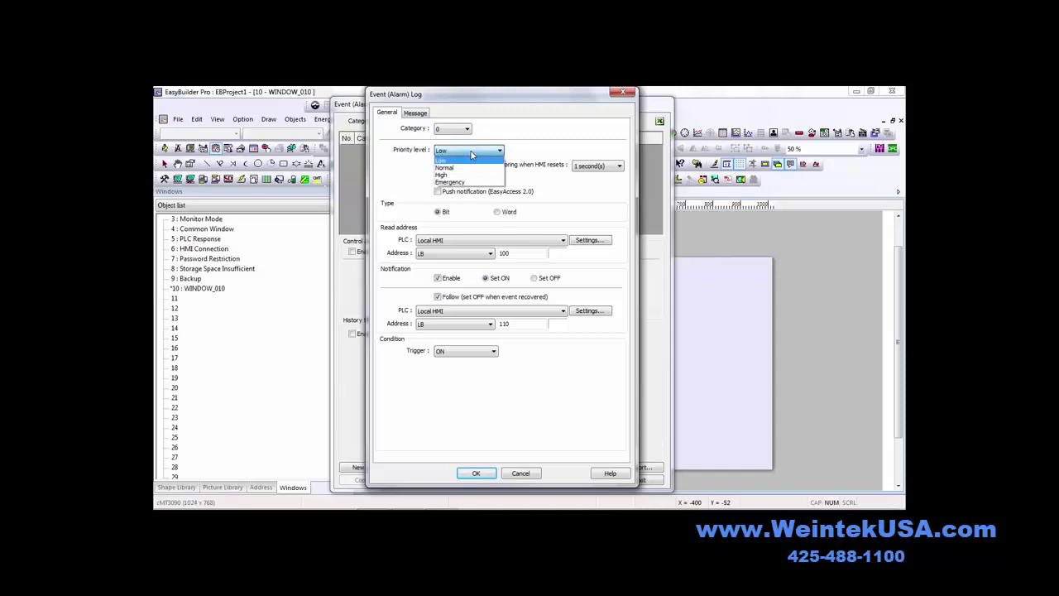
{"action": "left_click", "coordinate": [471, 154]}
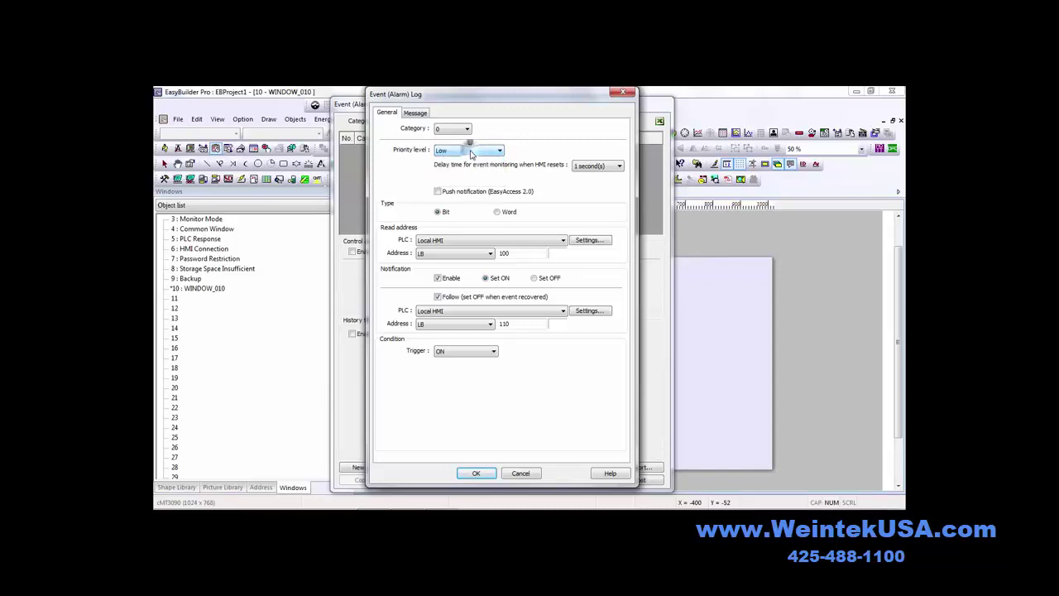
{"action": "left_click", "coordinate": [580, 166]}
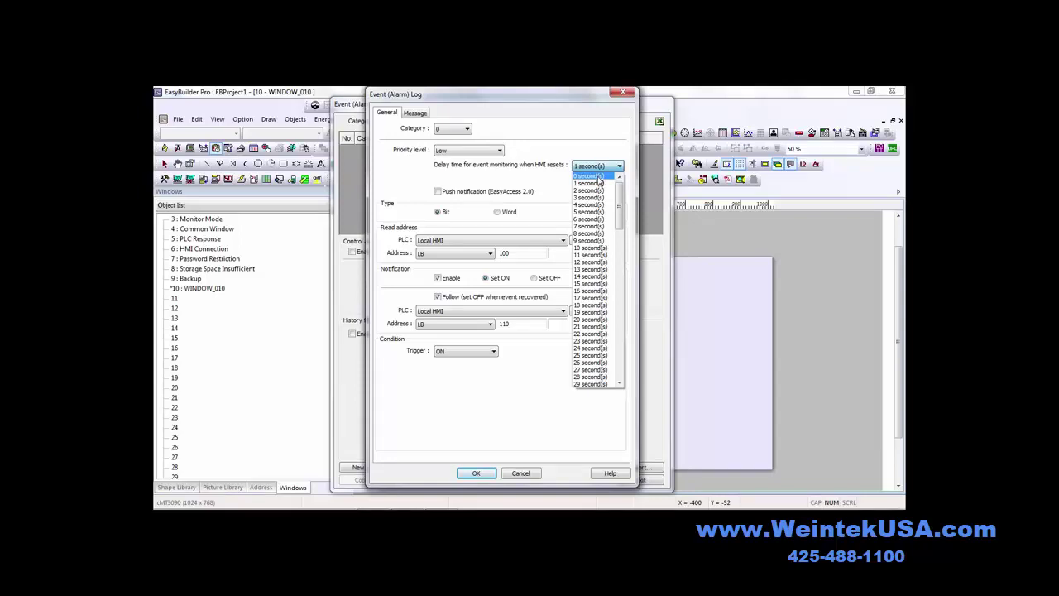
{"action": "left_click", "coordinate": [599, 177]}
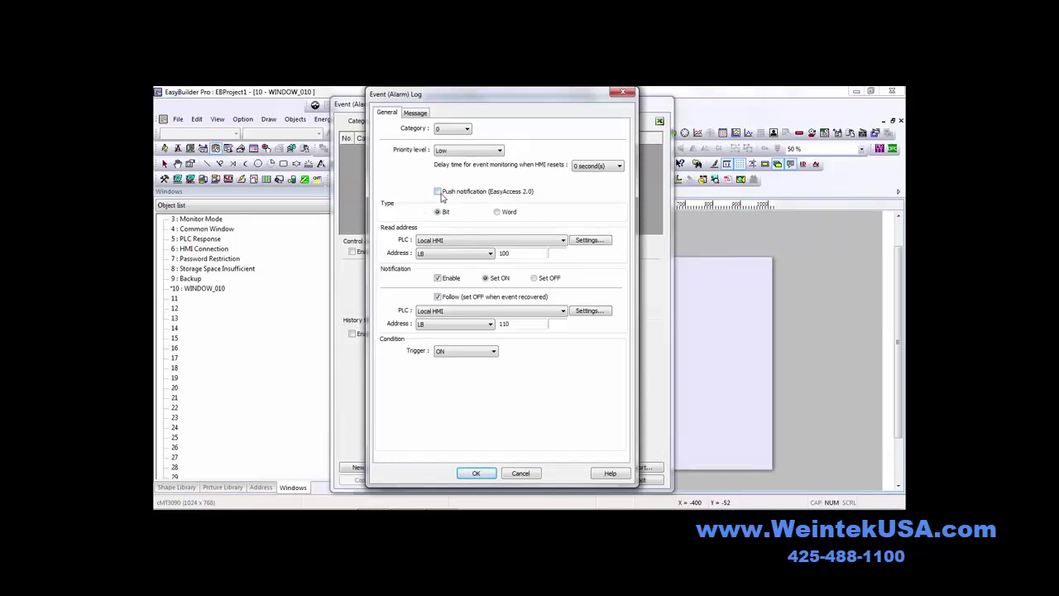
{"action": "left_click", "coordinate": [439, 192]}
Enter the message content 'Bit alarm 1 ON' with Multi-watch set to 1, then open WATCH1 settings.
{"action": "left_click", "coordinate": [415, 113]}
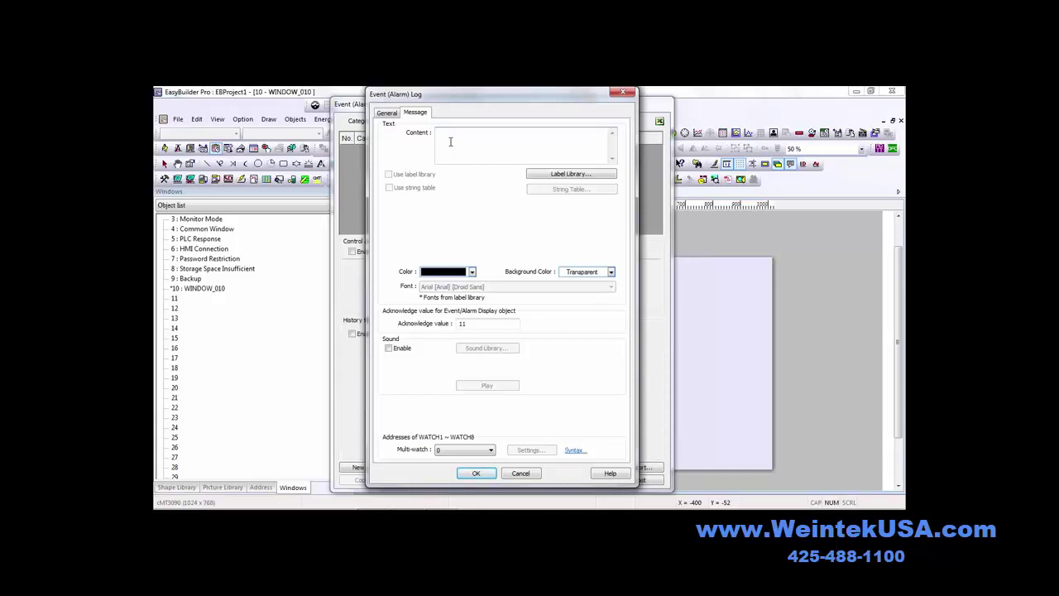
{"action": "type", "text": "Bit alarm 1 ON"}
{"action": "left_click", "coordinate": [481, 453]}
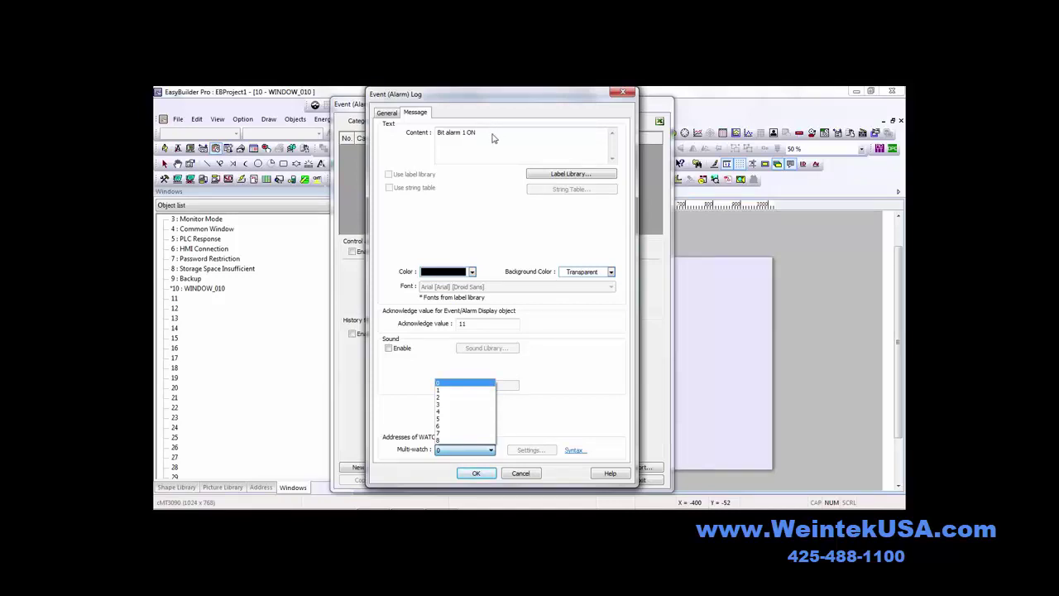
{"action": "left_click", "coordinate": [455, 389]}
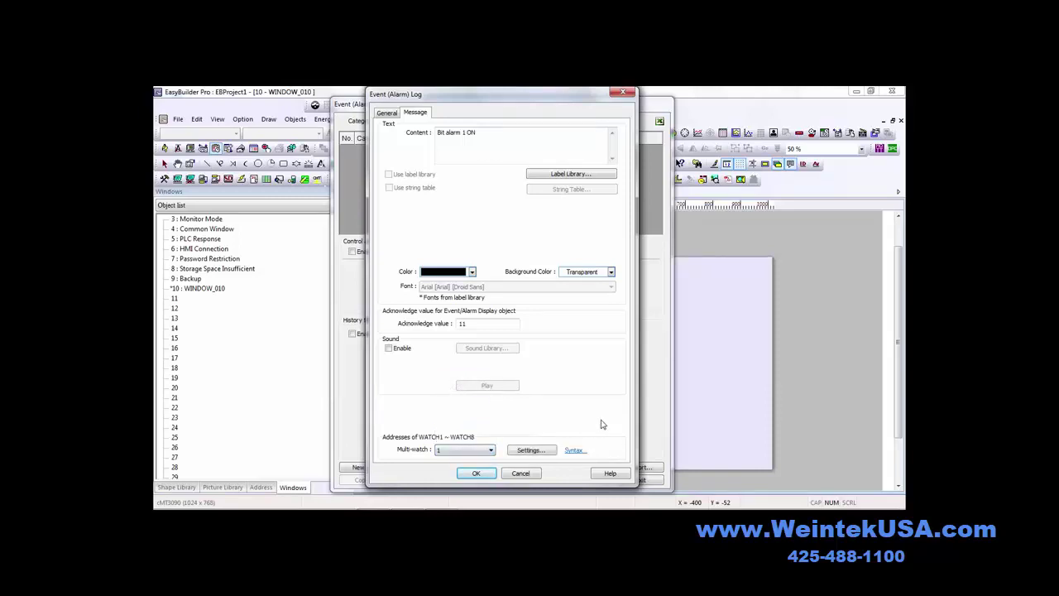
{"action": "left_click", "coordinate": [534, 450]}
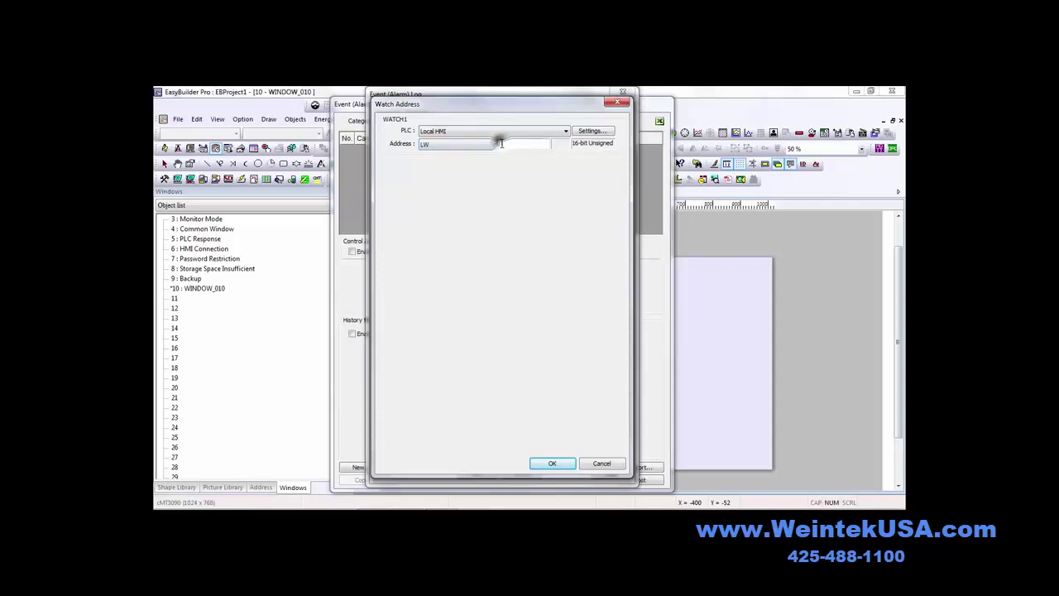
Point WATCH1 at LW 100 and copy the %(WATCH#)d.* line from the Syntax reference.
{"action": "left_click", "coordinate": [501, 144]}
{"action": "type", "text": "100"}
{"action": "left_click", "coordinate": [553, 463]}
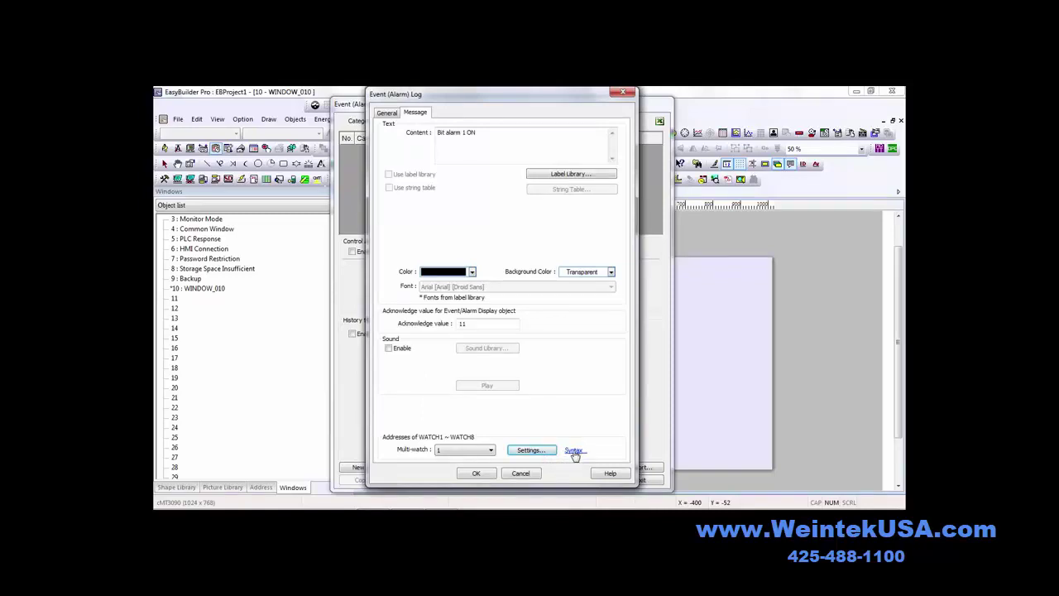
{"action": "left_click", "coordinate": [573, 452]}
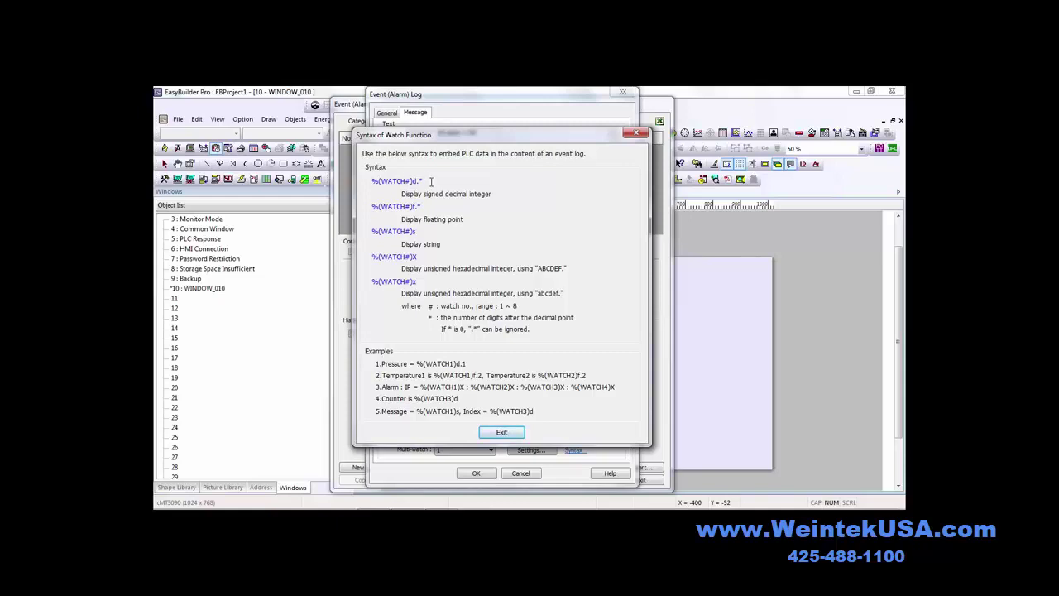
{"action": "left_click_drag", "start_coordinate": [431, 182], "coordinate": [362, 190]}
{"action": "key", "text": "ctrl+c"}
Append %(WATCH1)d.1 to the 'Bit alarm 1 ON' message and save the alarm to the event list.
{"action": "left_click", "coordinate": [501, 433]}
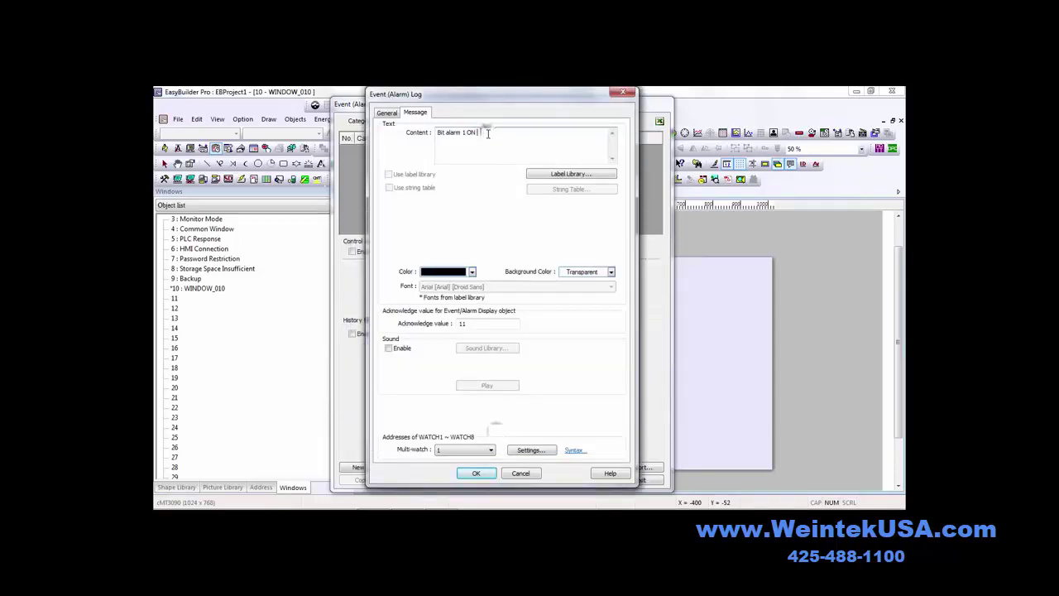
{"action": "key", "text": "ctrl+v"}
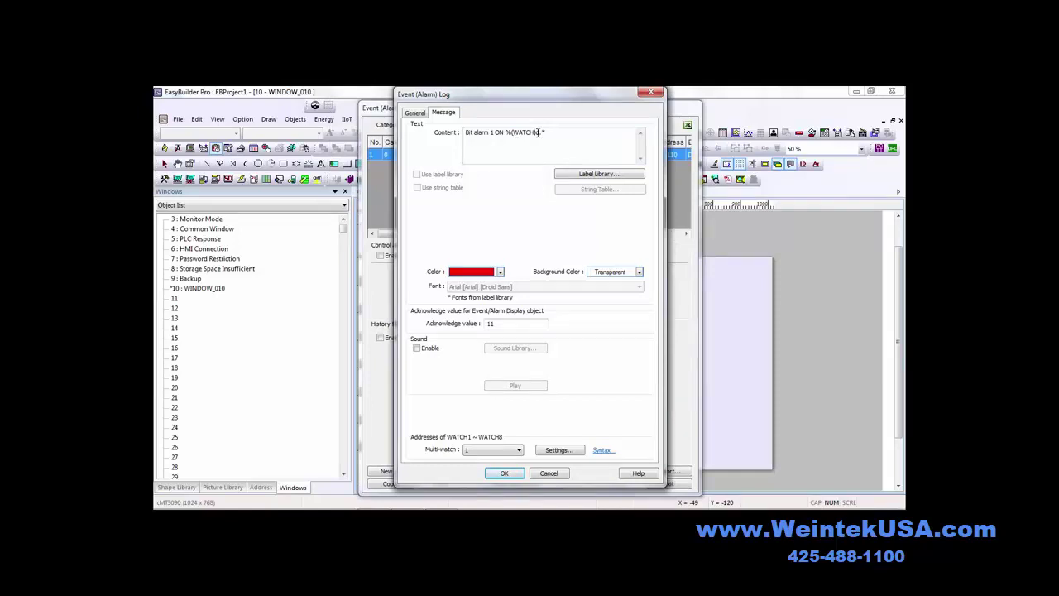
{"action": "type", "text": "1"}
{"action": "left_click_drag", "start_coordinate": [536, 132], "coordinate": [571, 147]}
{"action": "left_click", "coordinate": [571, 147]}
{"action": "left_click", "coordinate": [513, 474]}
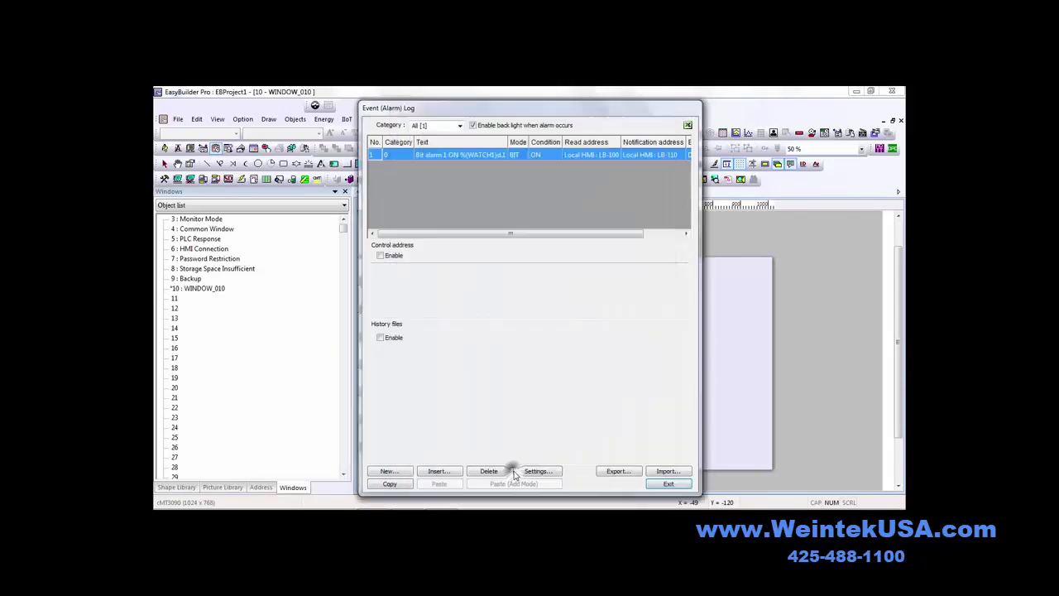
Close the event log and place toggle switch TS_0 on LB 100 at the window's upper right.
{"action": "left_click", "coordinate": [668, 484]}
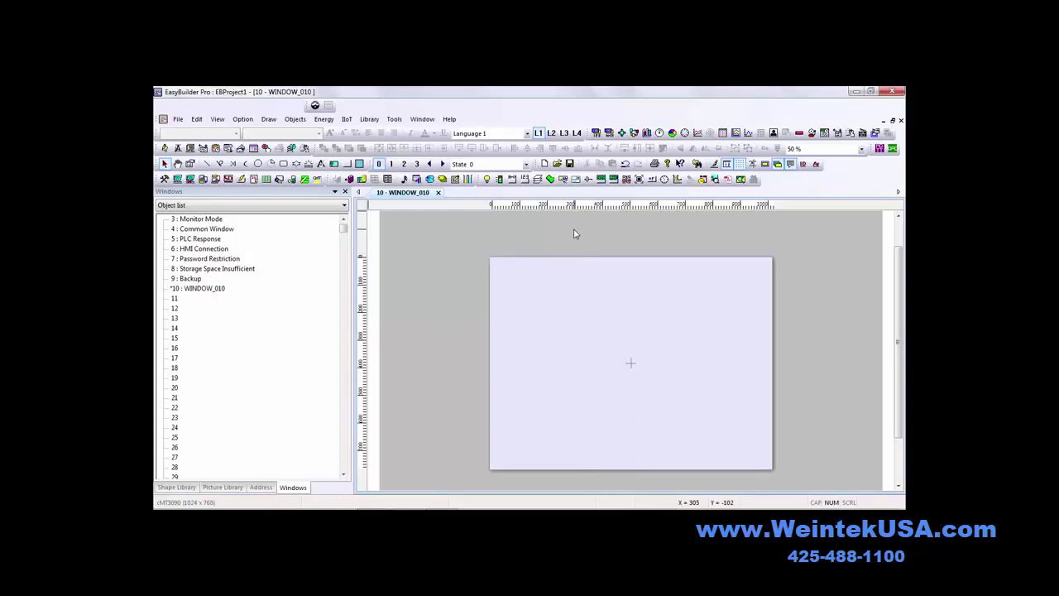
{"action": "left_click", "coordinate": [551, 178]}
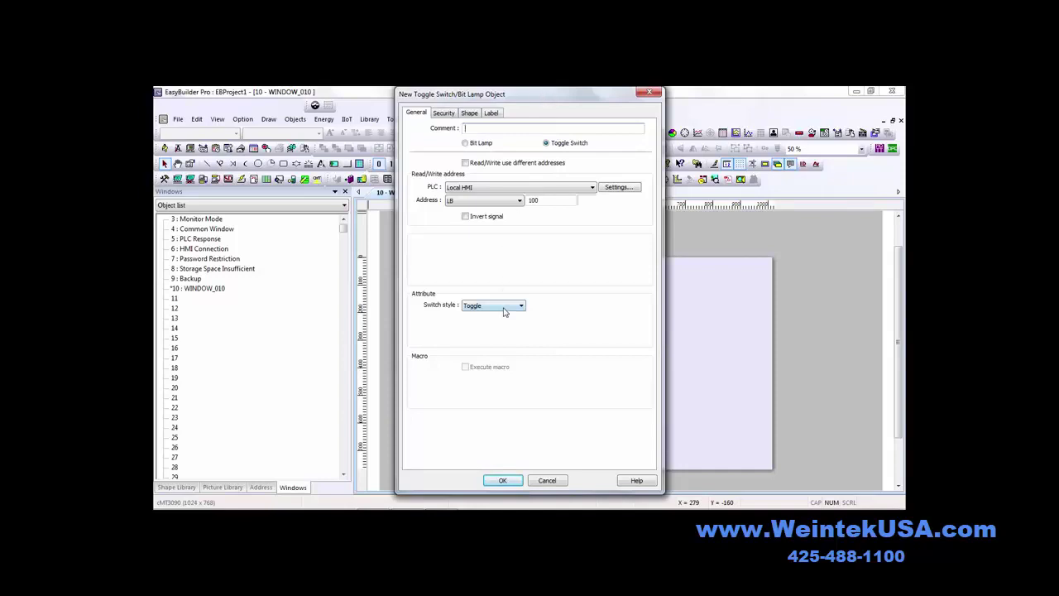
{"action": "left_click", "coordinate": [502, 480]}
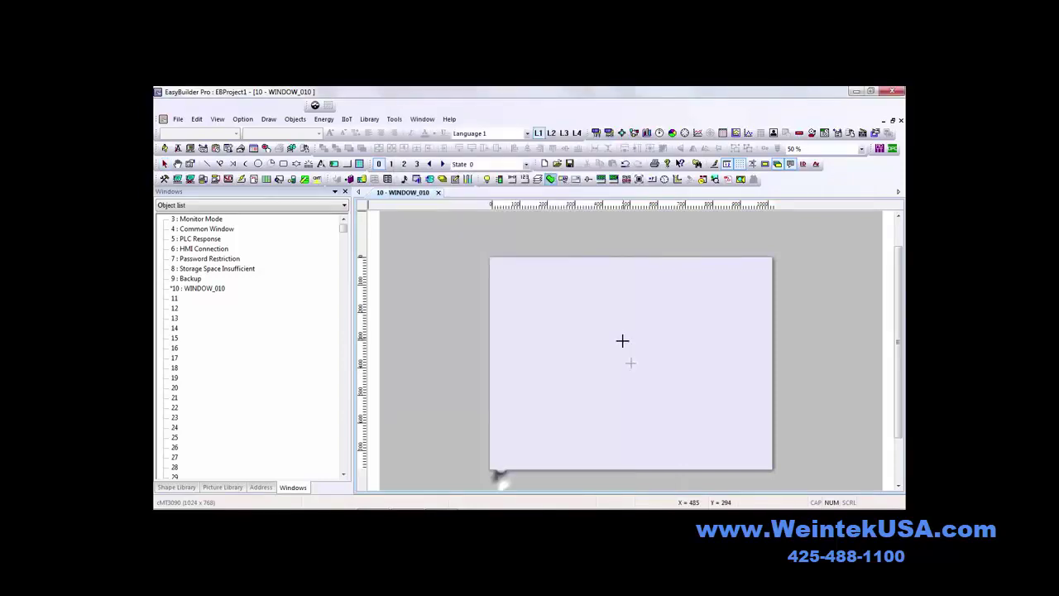
{"action": "left_click", "coordinate": [747, 301]}
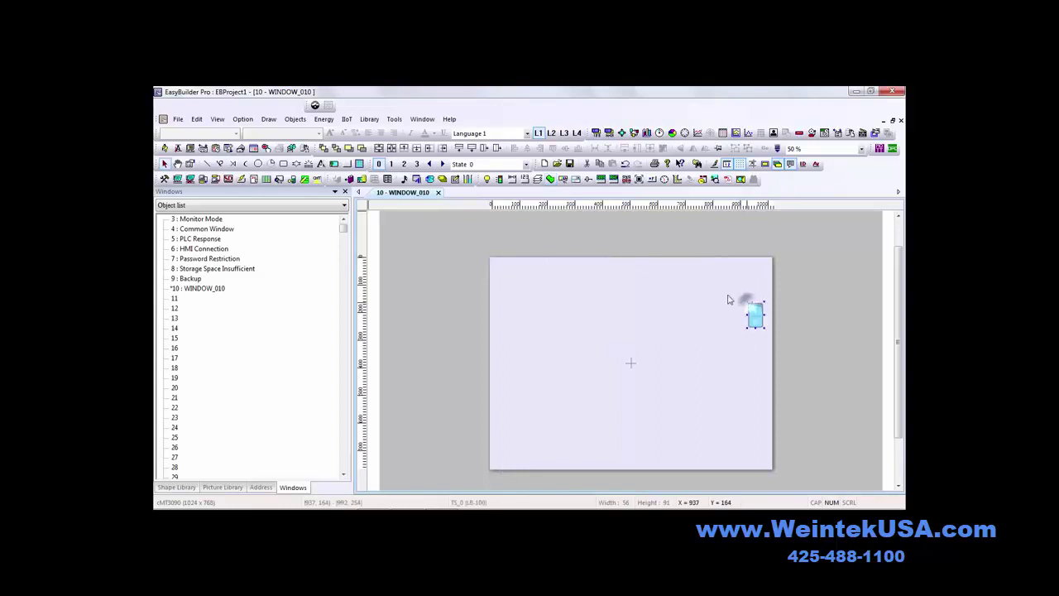
Place input-enabled numeric object NE_0 on Local HMI LW 100 left of the toggle switch.
{"action": "left_click", "coordinate": [601, 180]}
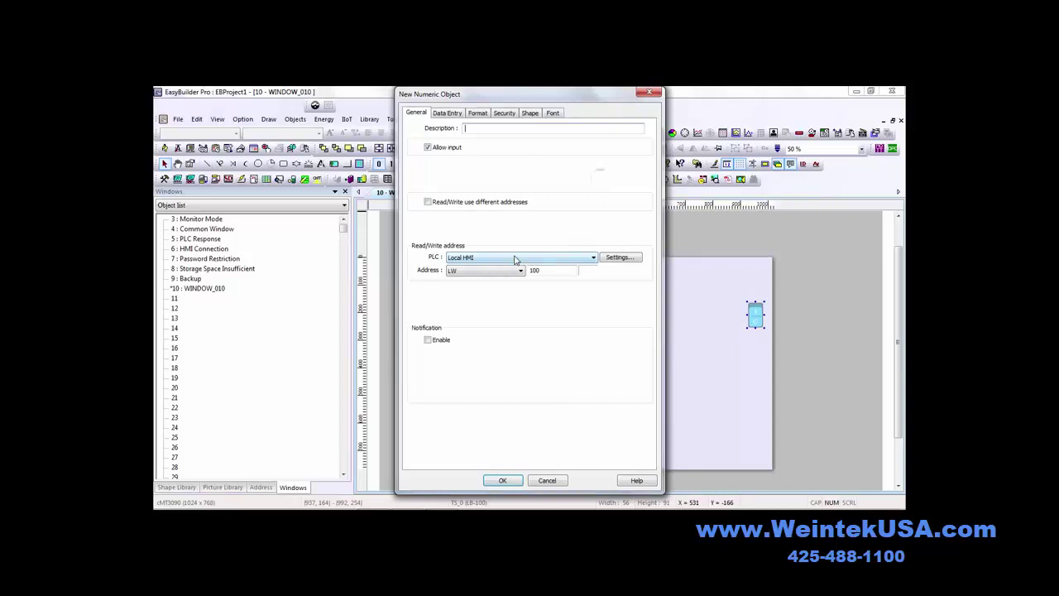
{"action": "left_click_drag", "start_coordinate": [530, 94], "coordinate": [557, 115]}
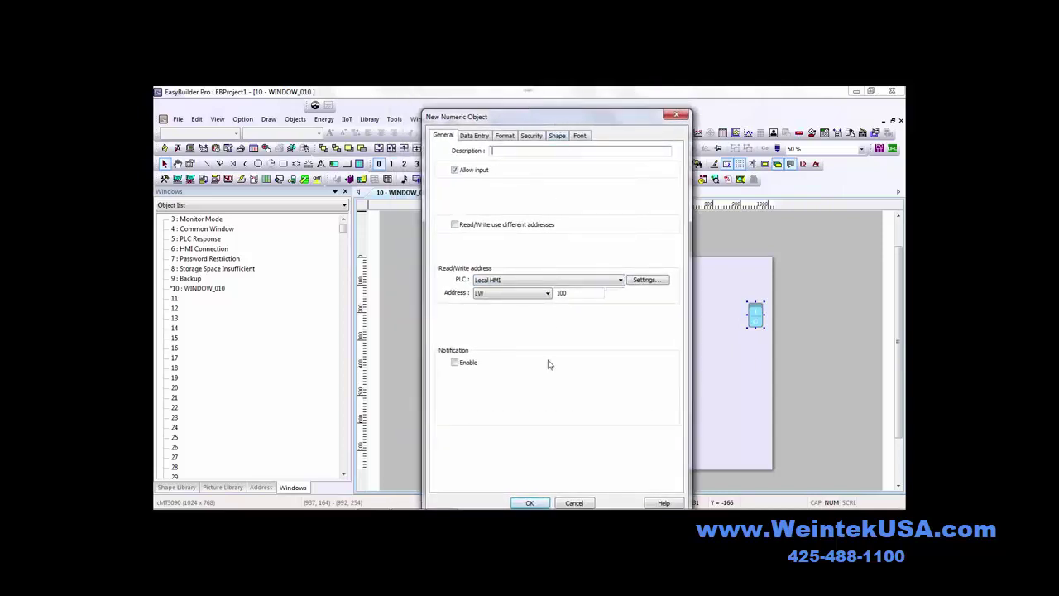
{"action": "left_click", "coordinate": [533, 502]}
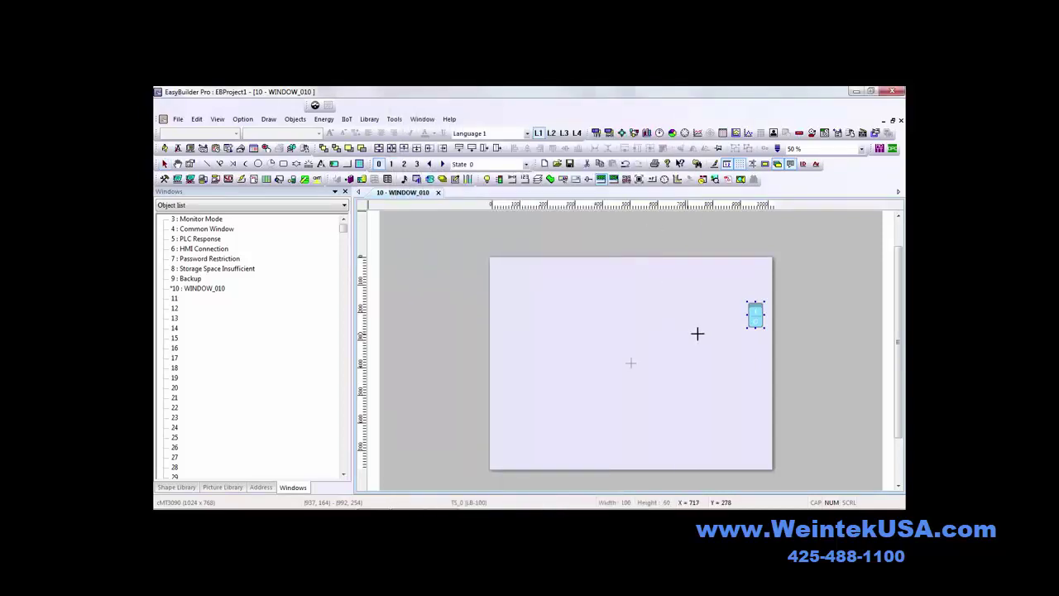
{"action": "left_click", "coordinate": [709, 308]}
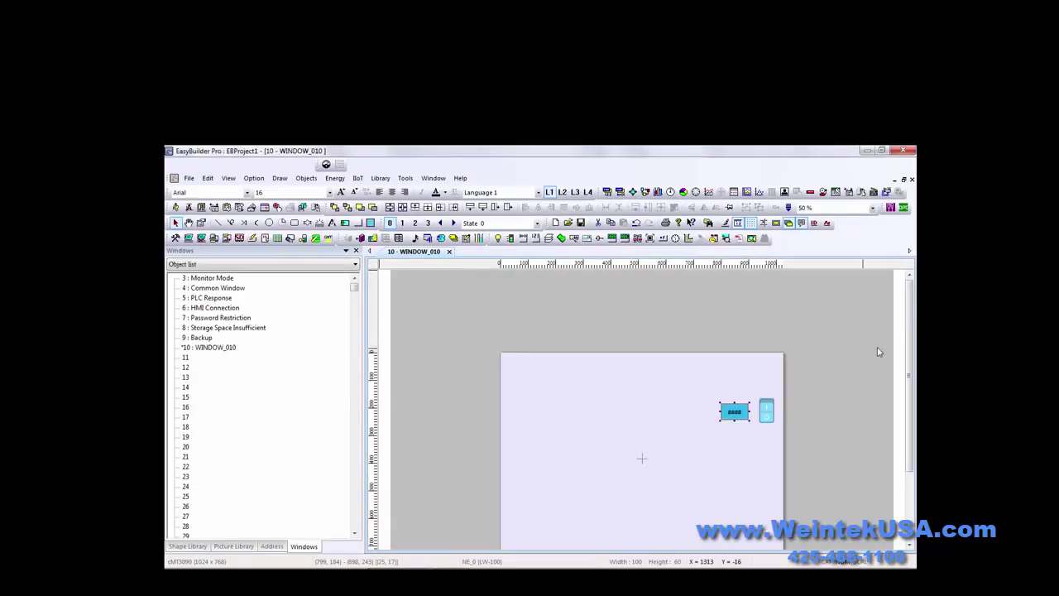
{"action": "left_click_drag", "start_coordinate": [909, 346], "coordinate": [911, 387]}
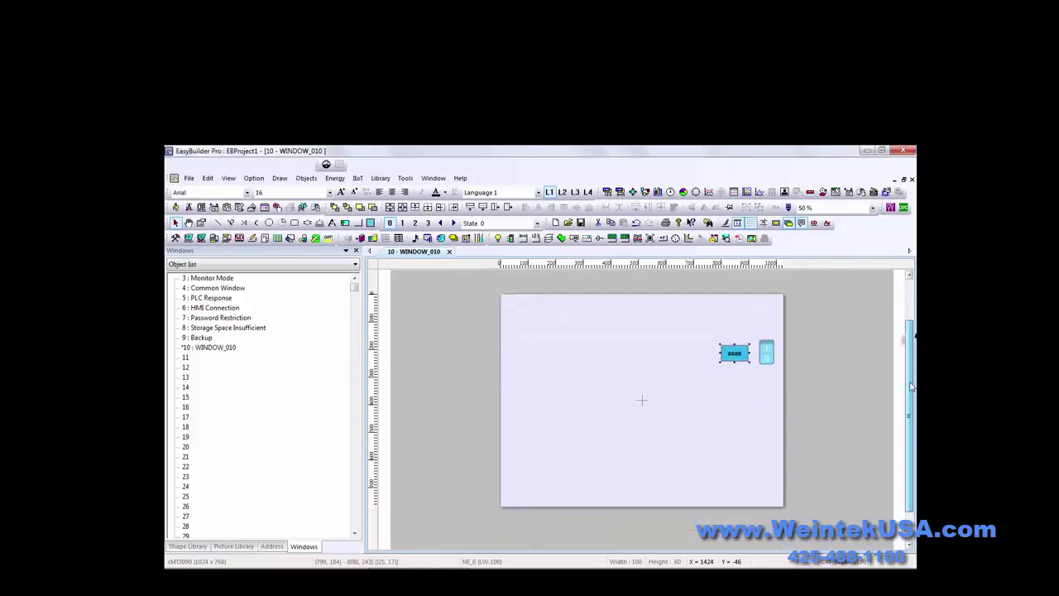
Show the Alarm submenu of the Objects menu.
{"action": "left_click", "coordinate": [306, 179]}
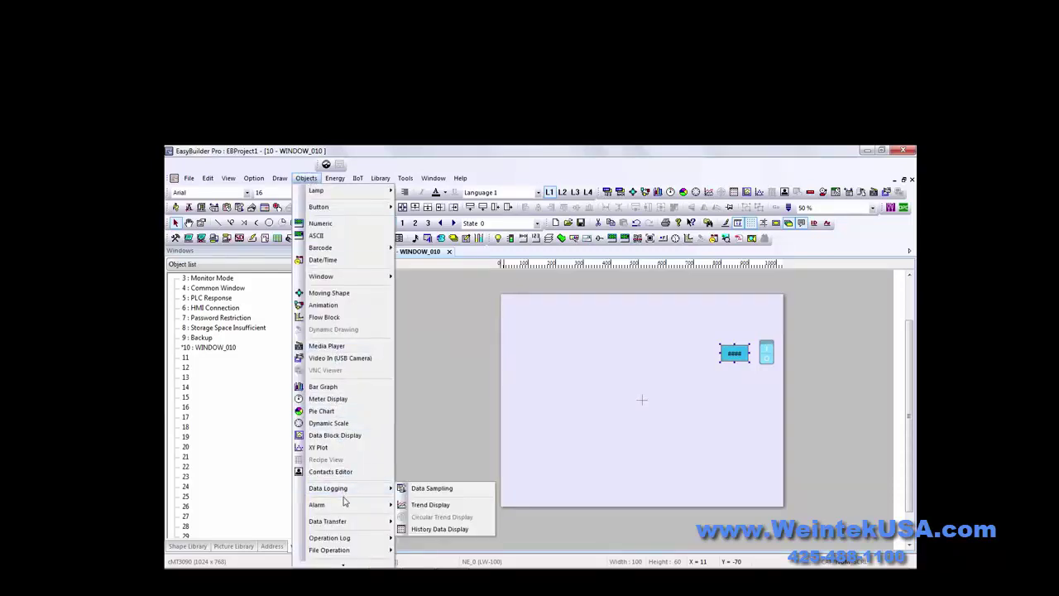
{"action": "mouse_move", "coordinate": [345, 506]}
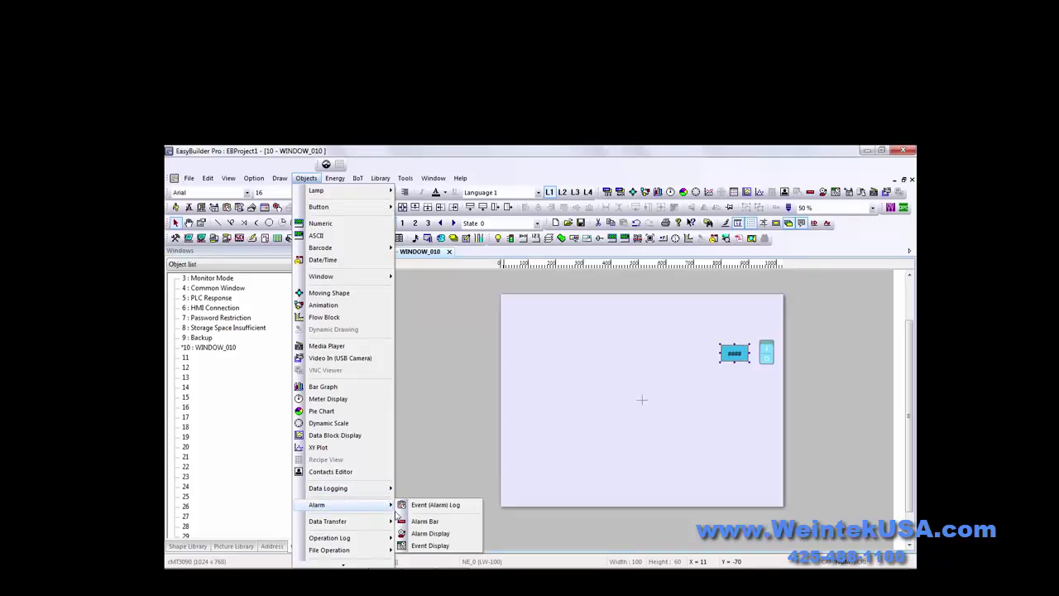
Create a new Alarm Bar object with a bright blue frame and a pale yellow background.
{"action": "left_click", "coordinate": [424, 521]}
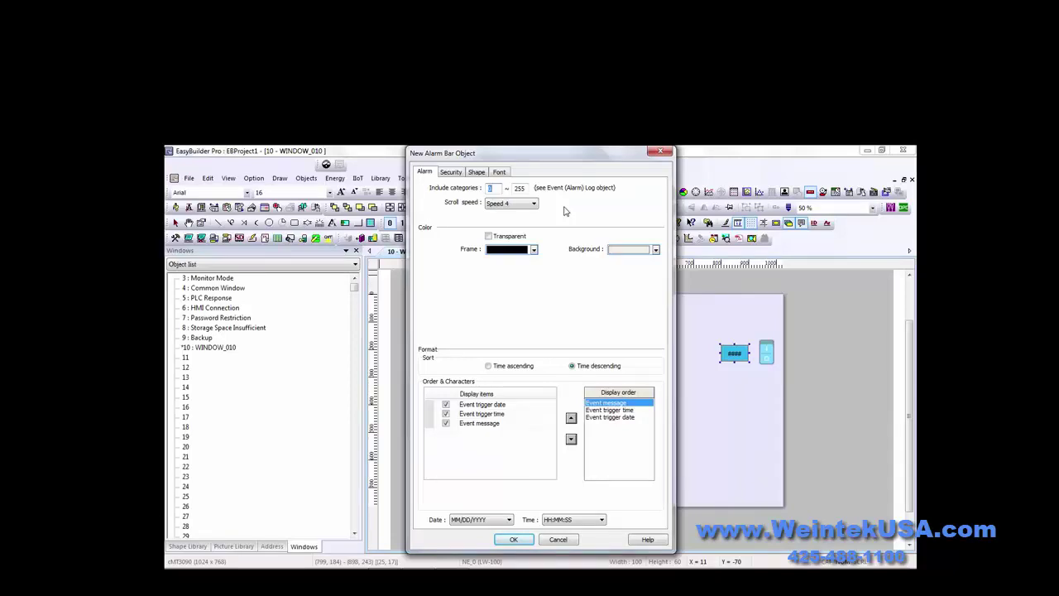
{"action": "left_click", "coordinate": [489, 237]}
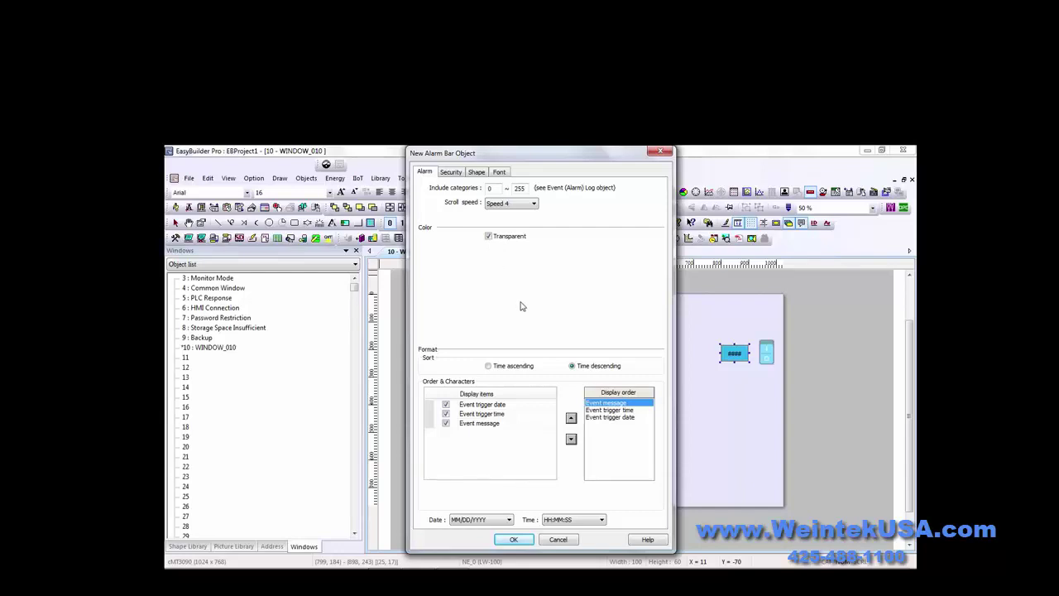
{"action": "left_click", "coordinate": [488, 237]}
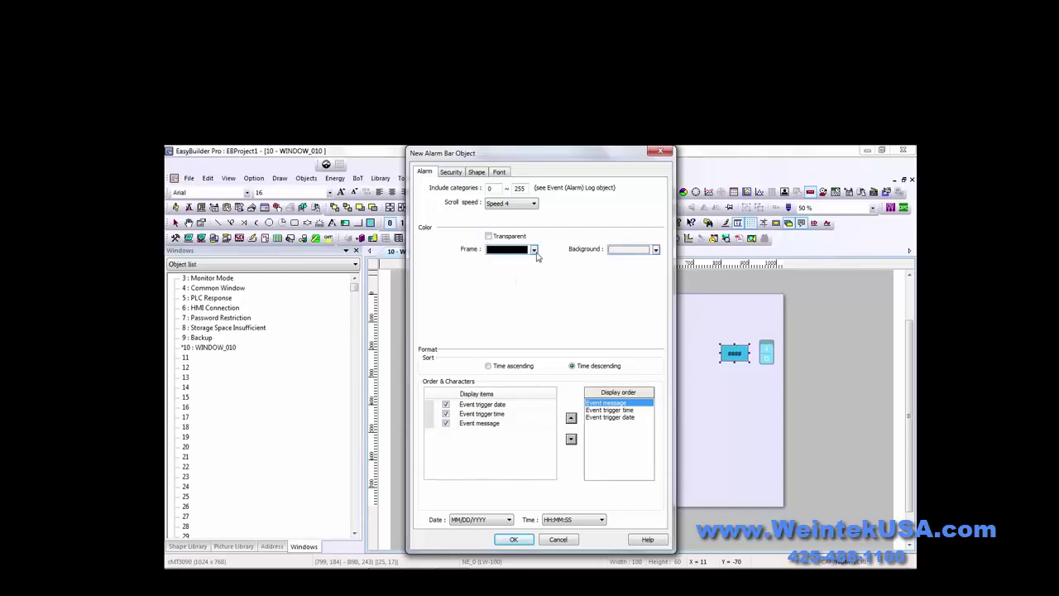
{"action": "left_click", "coordinate": [534, 250]}
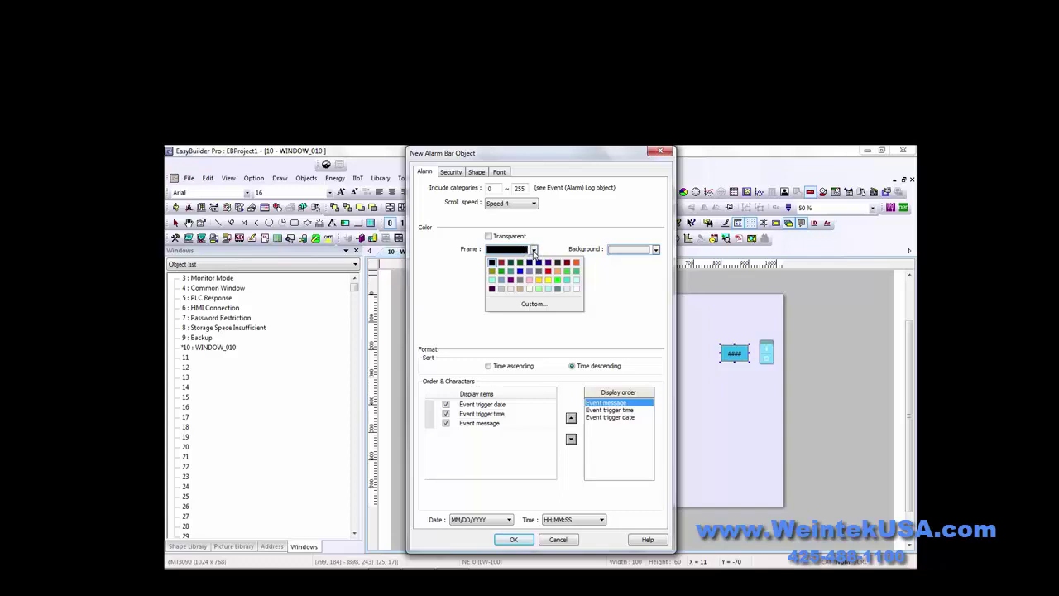
{"action": "left_click", "coordinate": [520, 270]}
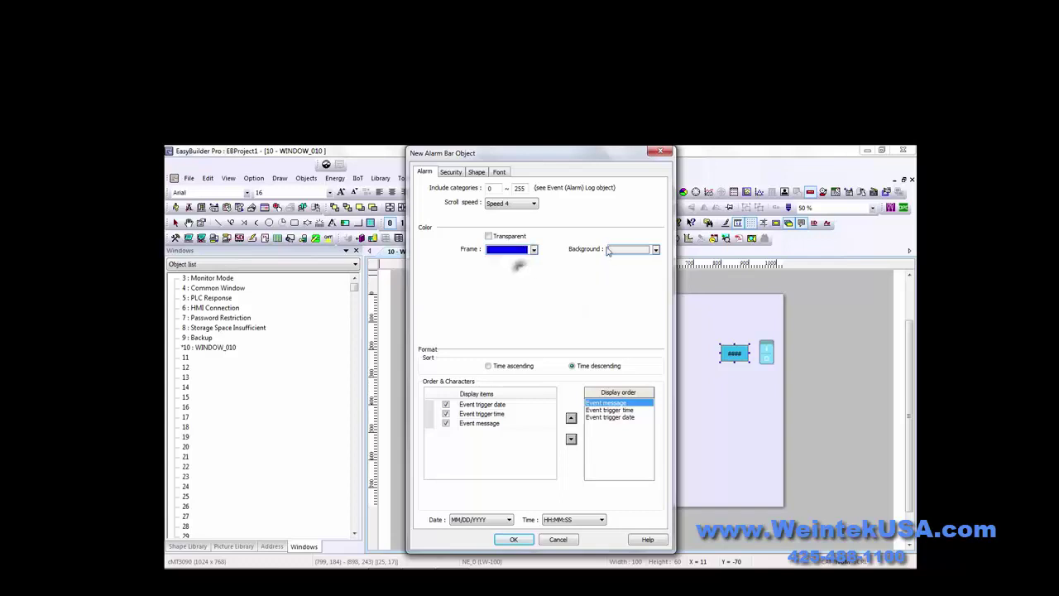
{"action": "left_click", "coordinate": [655, 251]}
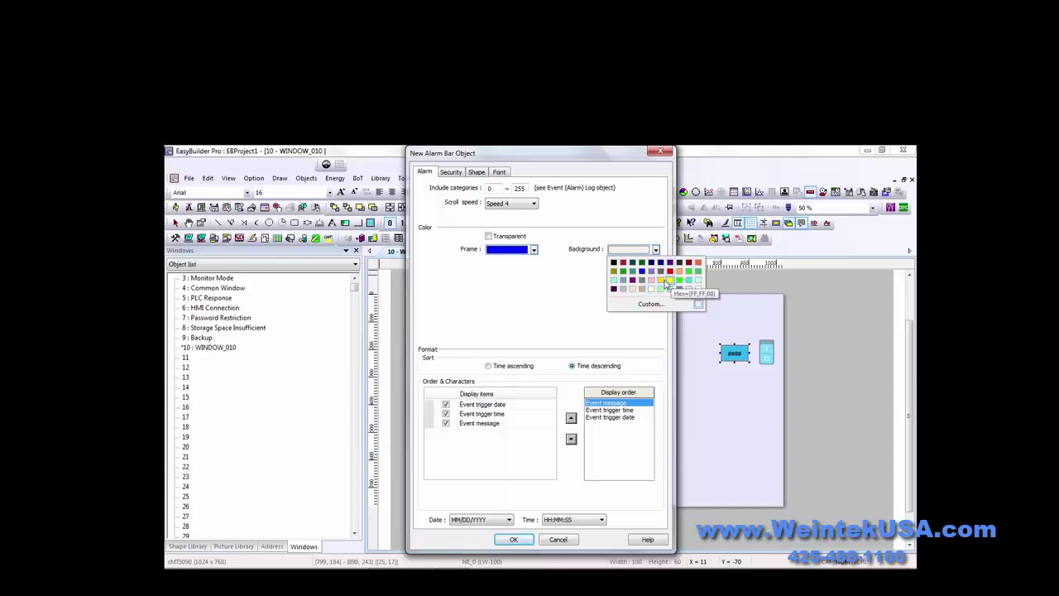
{"action": "left_click", "coordinate": [661, 289]}
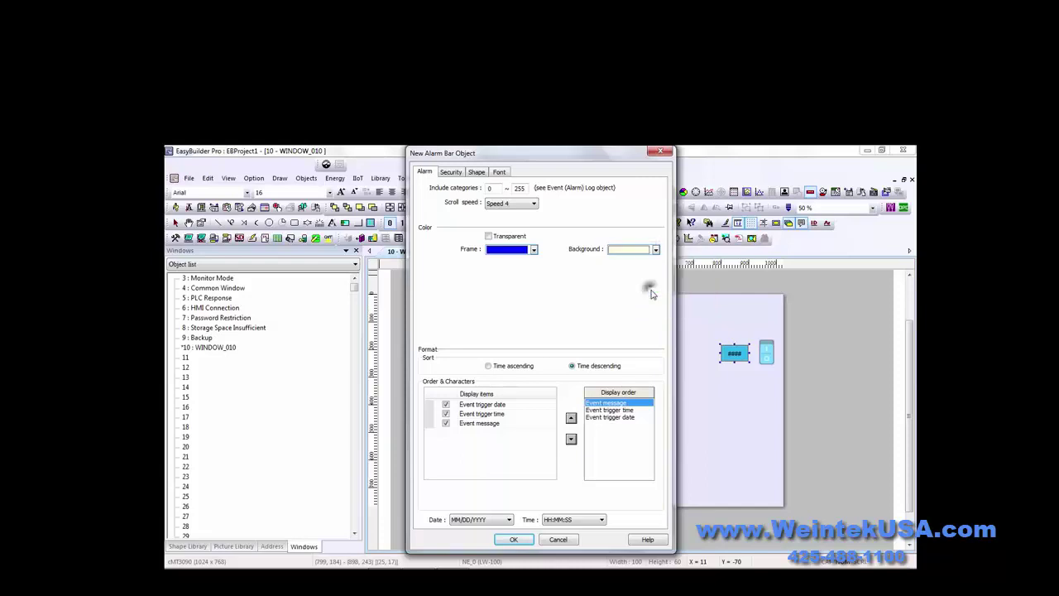
Order the display columns as Event message, Event trigger date, then Event trigger time.
{"action": "left_click", "coordinate": [571, 439]}
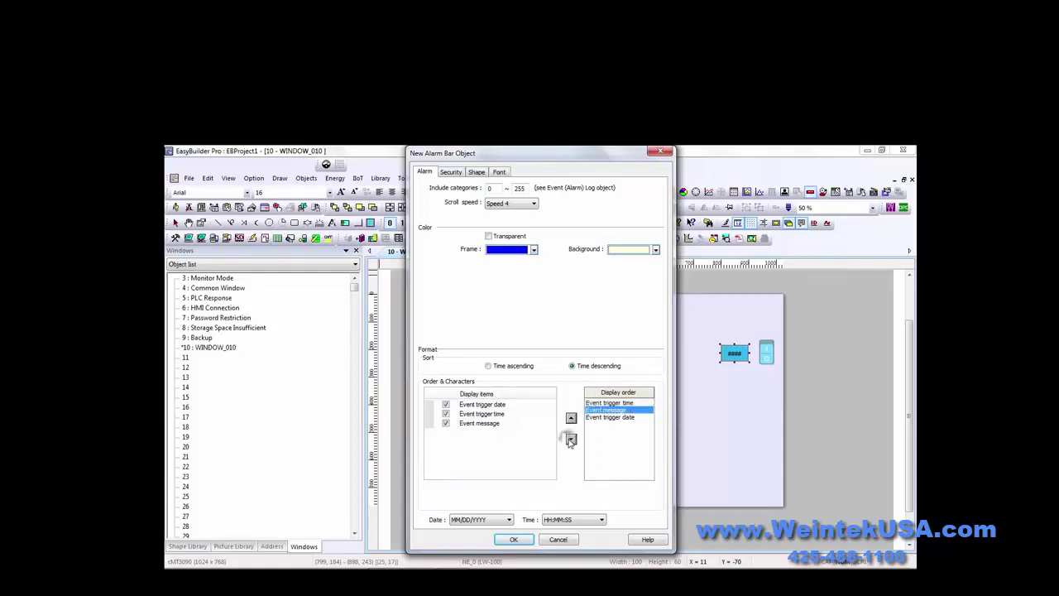
{"action": "left_click", "coordinate": [571, 418]}
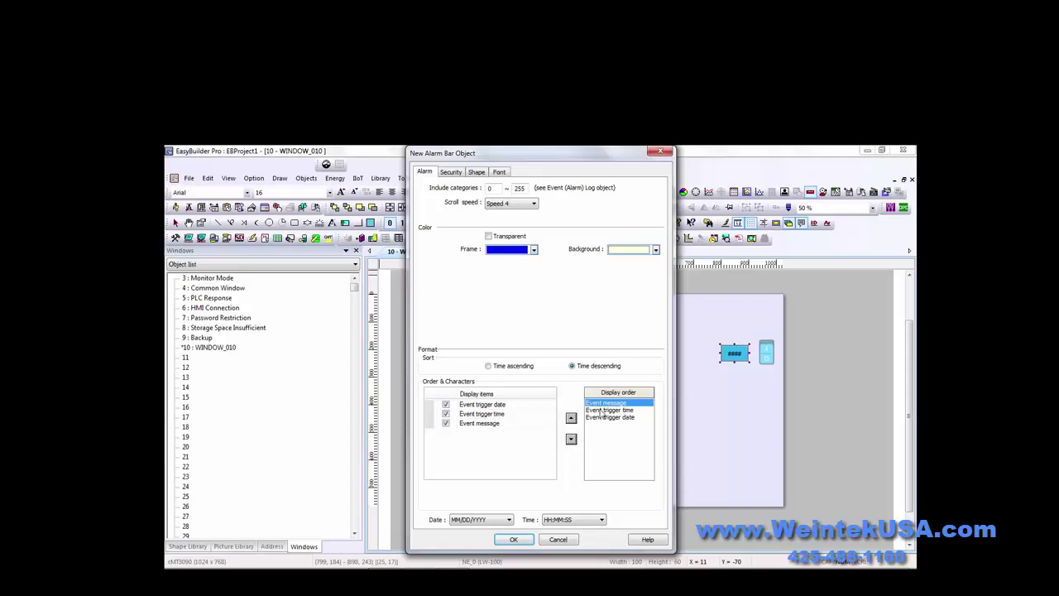
{"action": "left_click", "coordinate": [602, 411]}
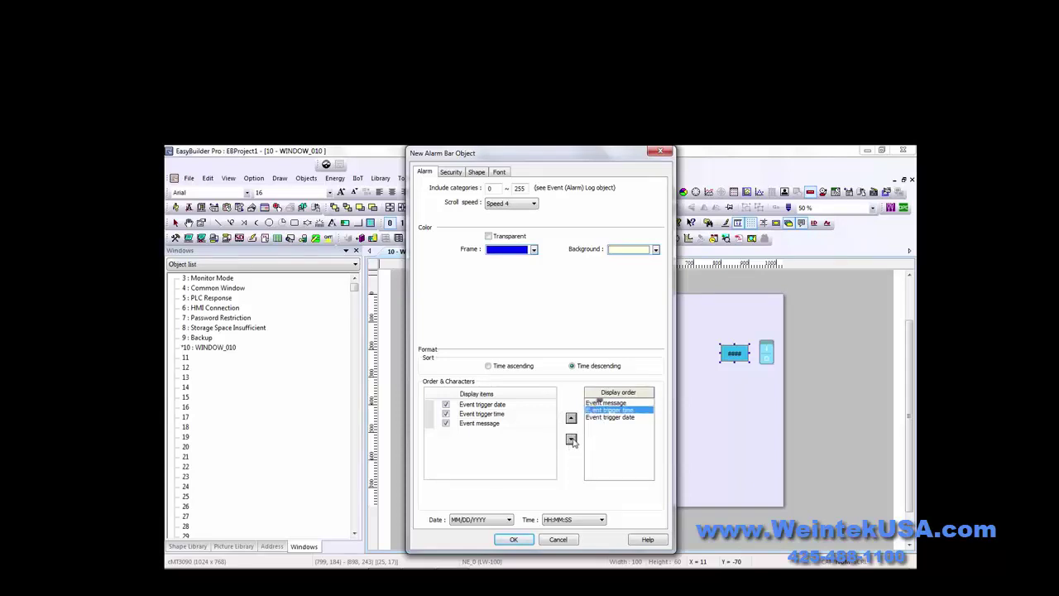
{"action": "left_click", "coordinate": [571, 439]}
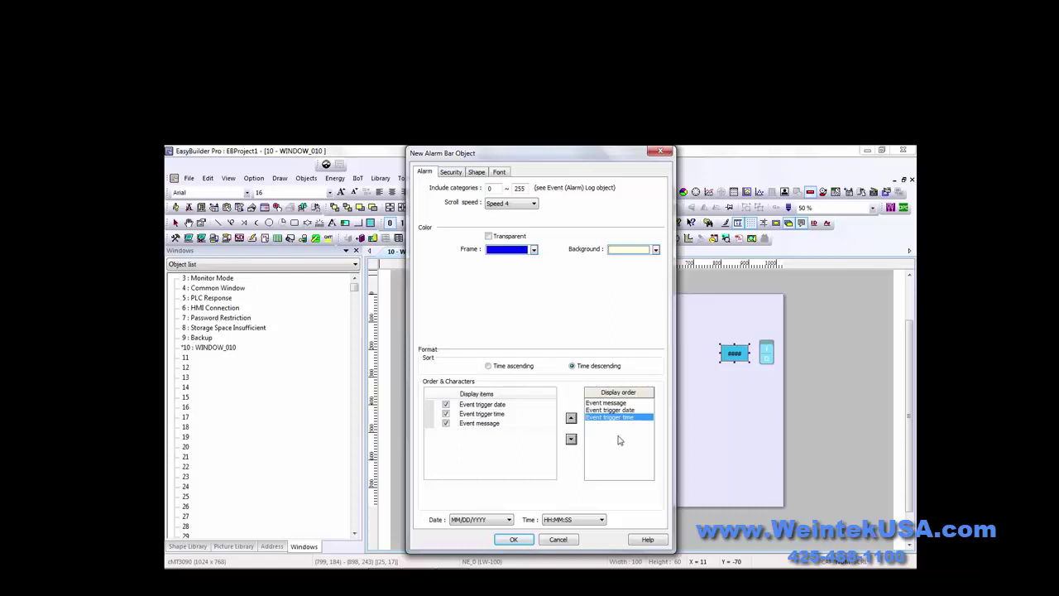
Keep the MM/DD/YYYY date format and the HH:MM:SS time format.
{"action": "left_click", "coordinate": [488, 521]}
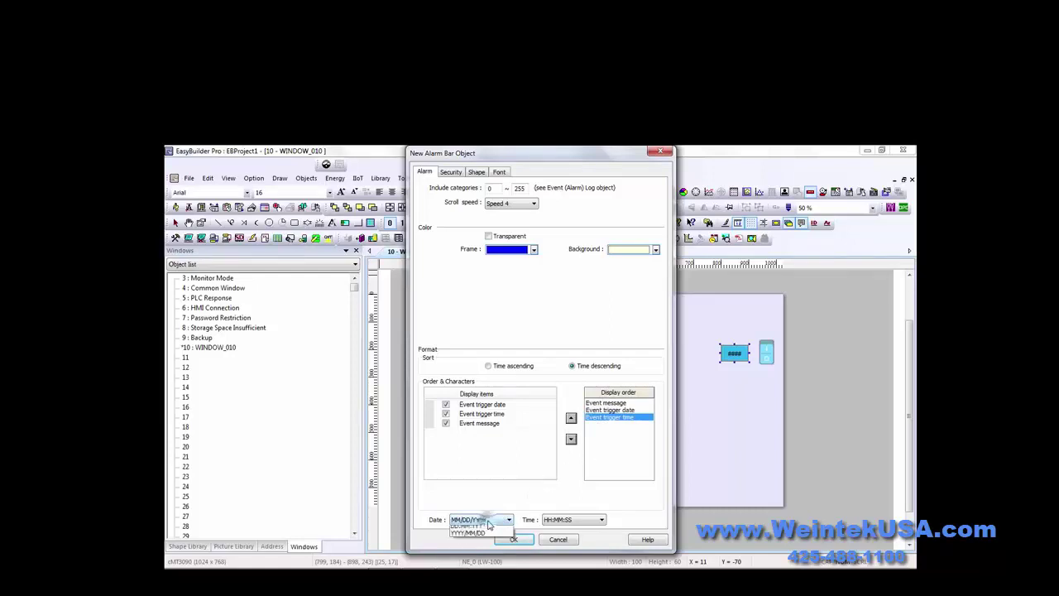
{"action": "left_click", "coordinate": [488, 528]}
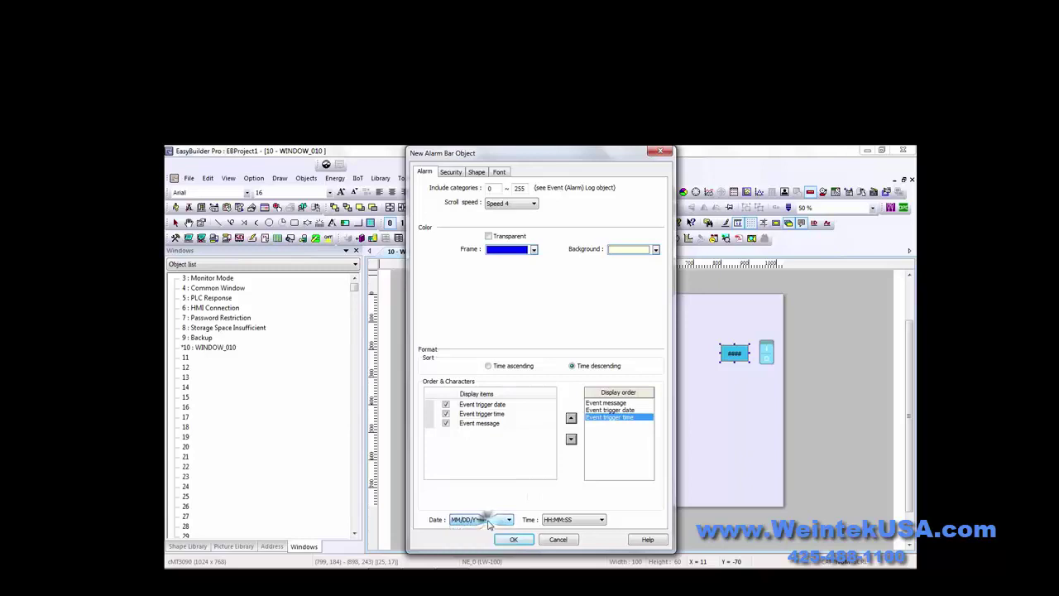
{"action": "left_click", "coordinate": [548, 520]}
{"action": "left_click", "coordinate": [548, 521]}
Review the Shape and Font settings, then place alarm bar AB_0 (1025×50) across WINDOW_010's top.
{"action": "left_click", "coordinate": [476, 172]}
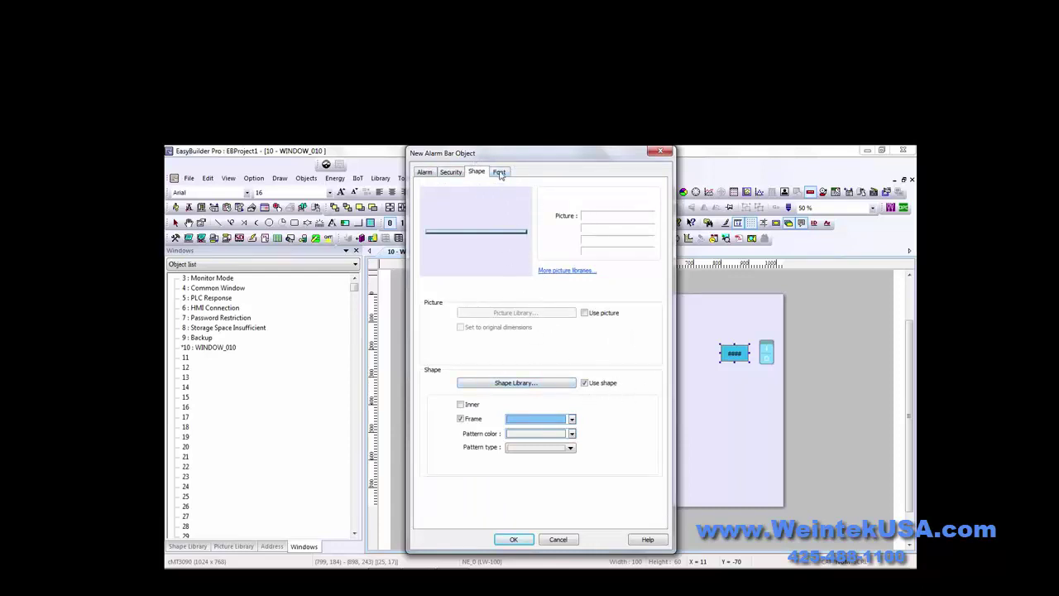
{"action": "left_click", "coordinate": [500, 172]}
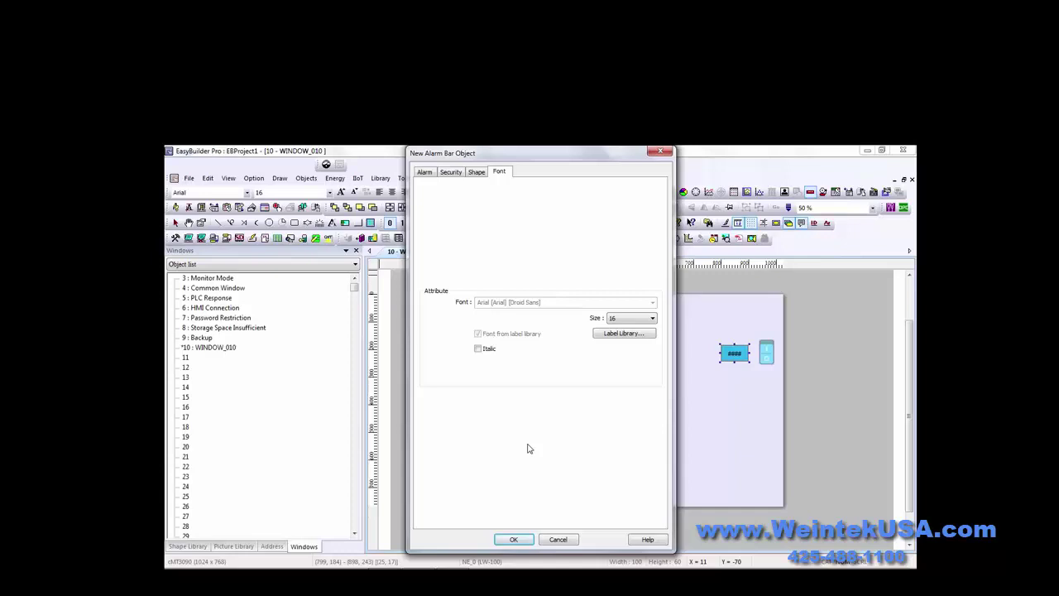
{"action": "left_click", "coordinate": [515, 540]}
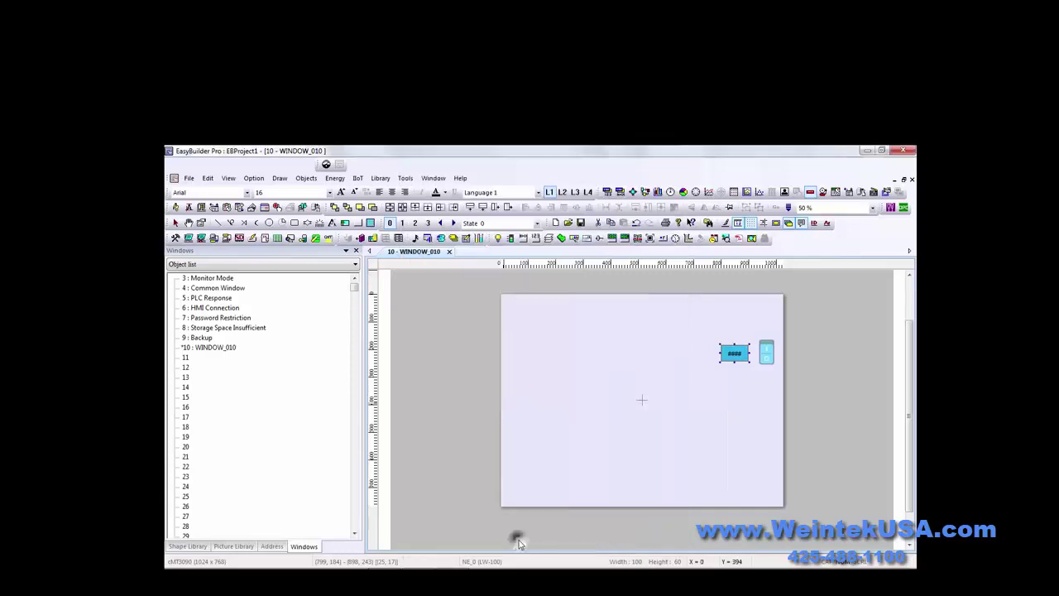
{"action": "left_click", "coordinate": [500, 295]}
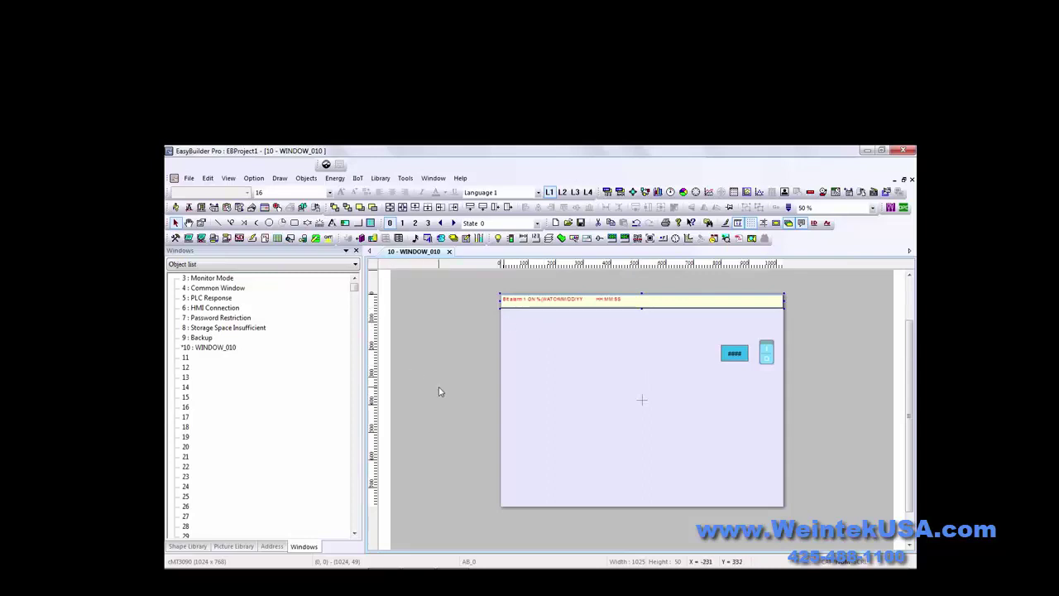
{"action": "left_click", "coordinate": [201, 239]}
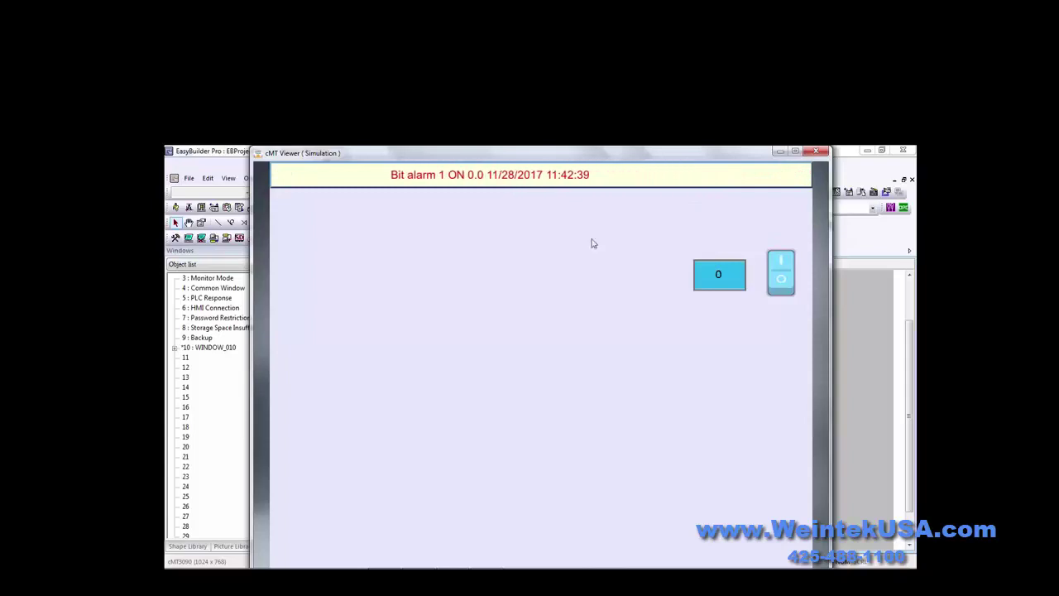
{"action": "left_click", "coordinate": [782, 281]}
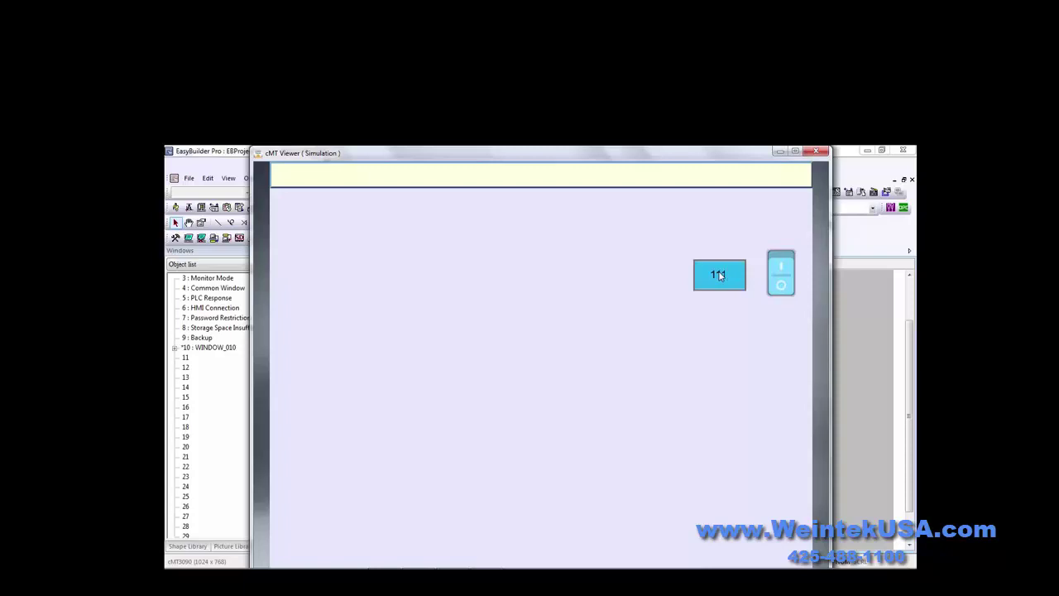
{"action": "left_click", "coordinate": [783, 267]}
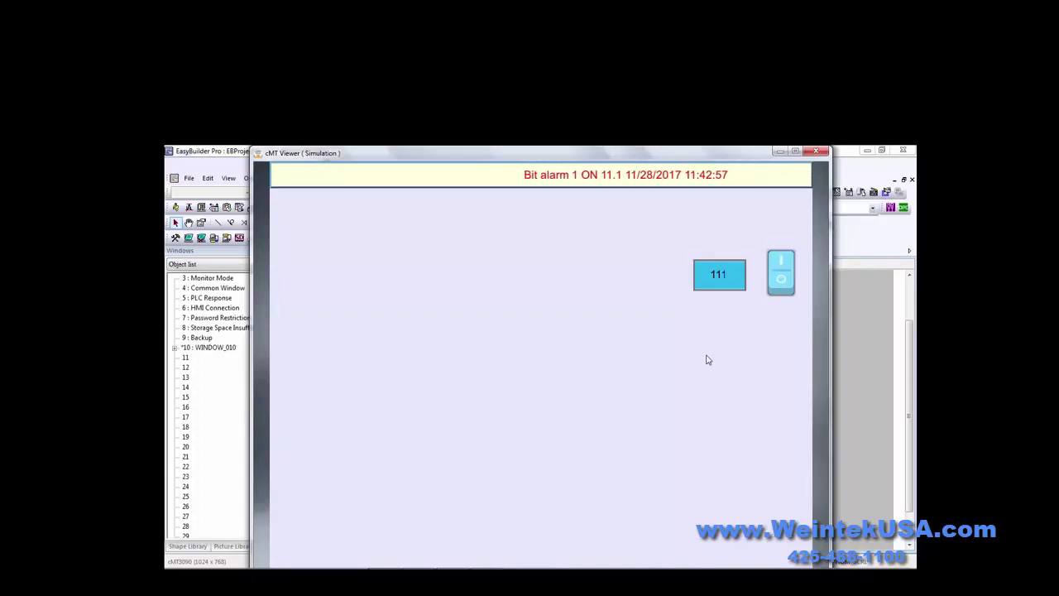
{"action": "left_click", "coordinate": [818, 152]}
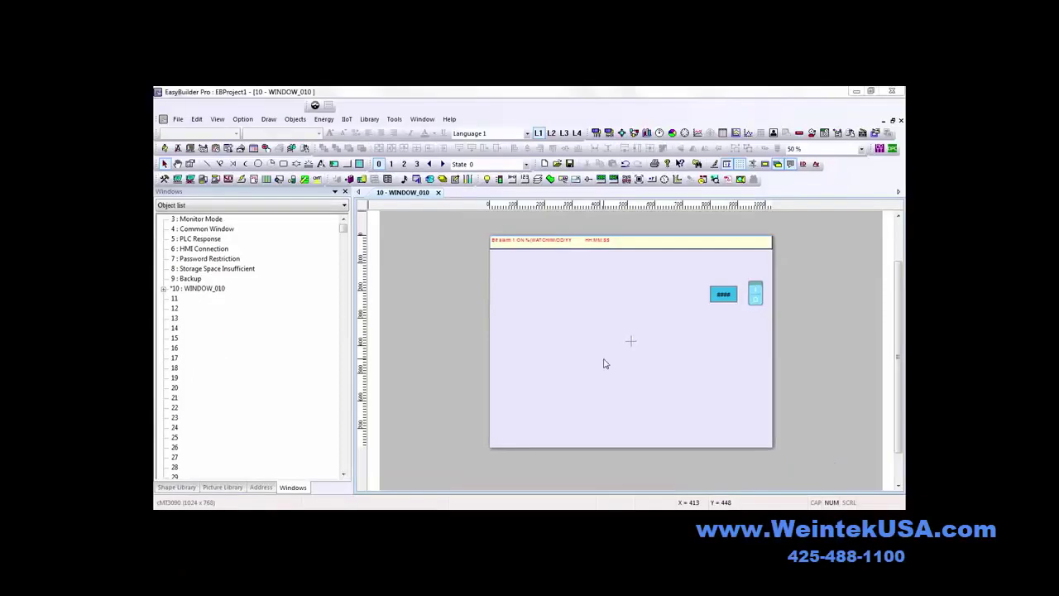
Open the Event (Alarm) Log from the object list.
{"action": "left_click", "coordinate": [296, 120]}
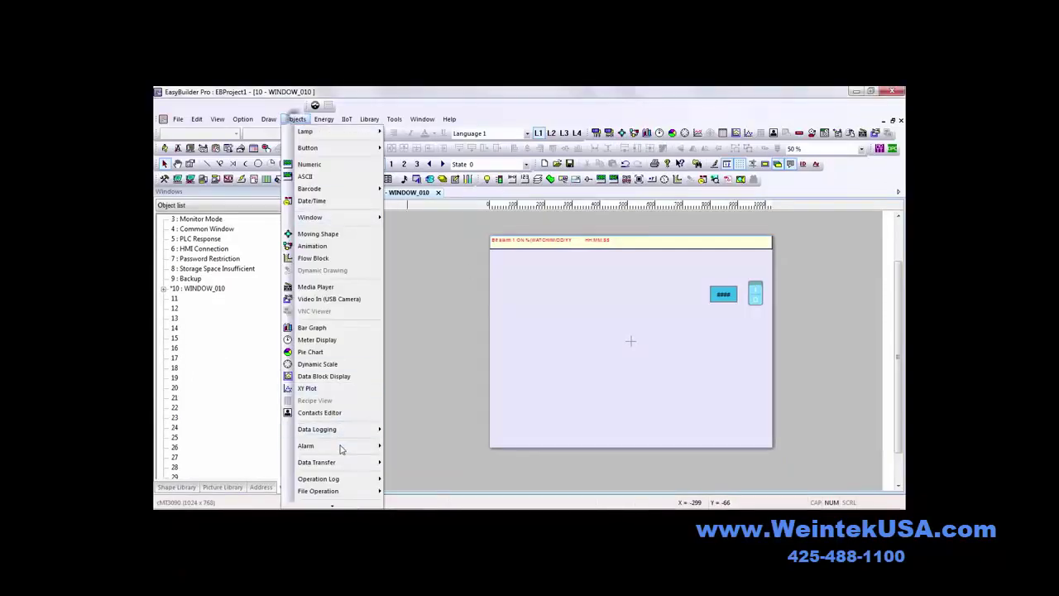
{"action": "mouse_move", "coordinate": [342, 447]}
{"action": "left_click", "coordinate": [396, 446]}
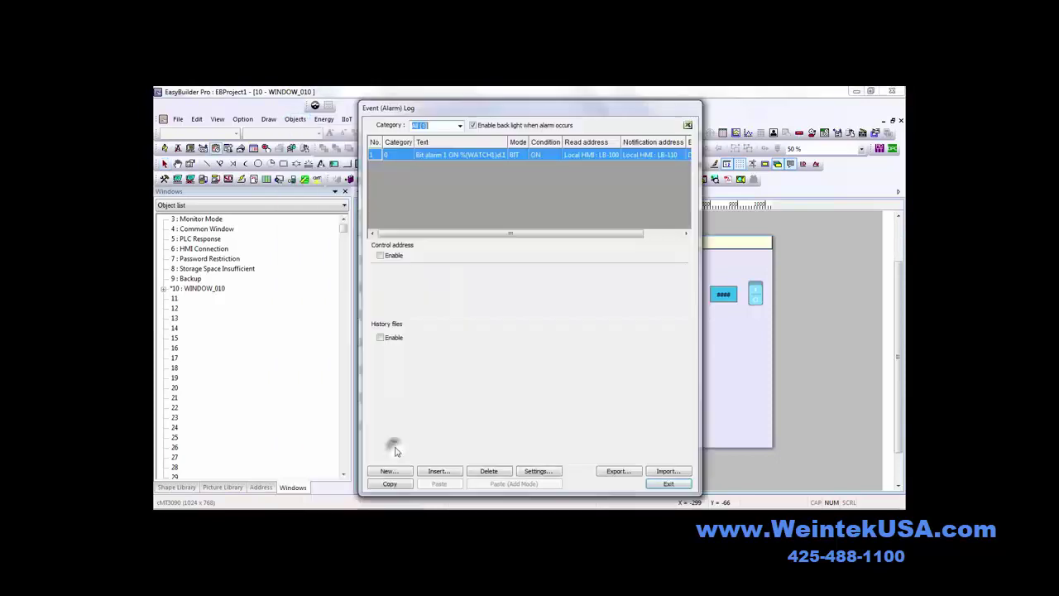
Set Bit alarm 1's acknowledge value to 1, keeping its red message, and close the log.
{"action": "double_click", "coordinate": [440, 156]}
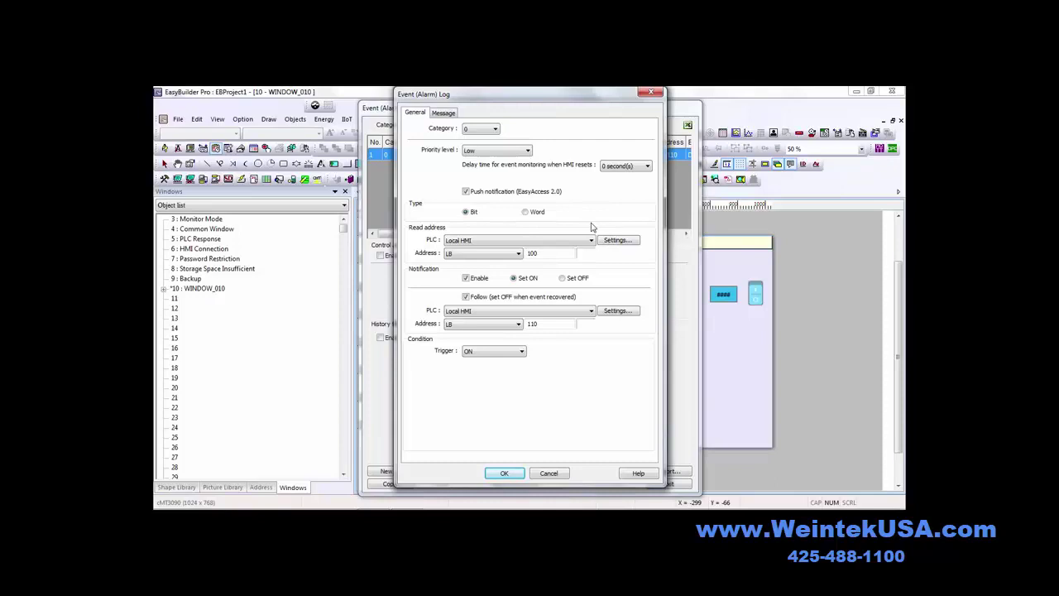
{"action": "left_click", "coordinate": [441, 114]}
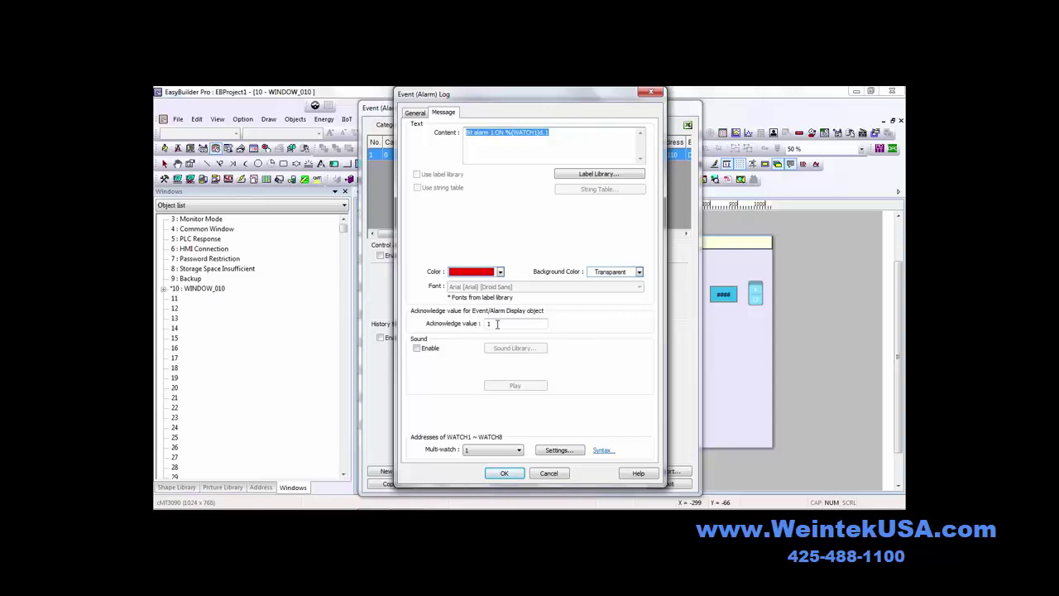
{"action": "left_click", "coordinate": [496, 323]}
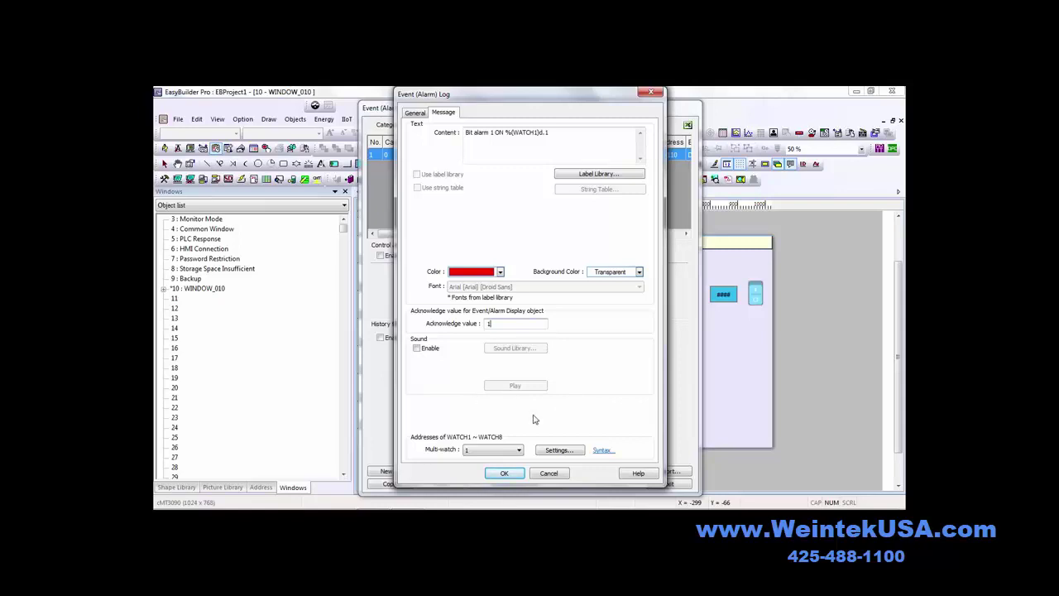
{"action": "left_click", "coordinate": [504, 473]}
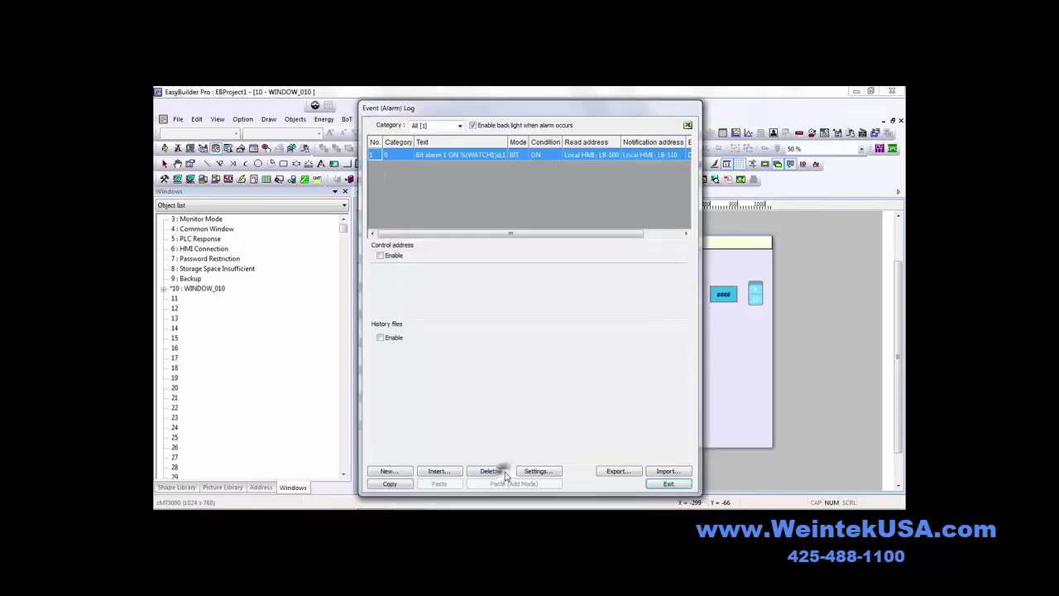
{"action": "left_click", "coordinate": [650, 483]}
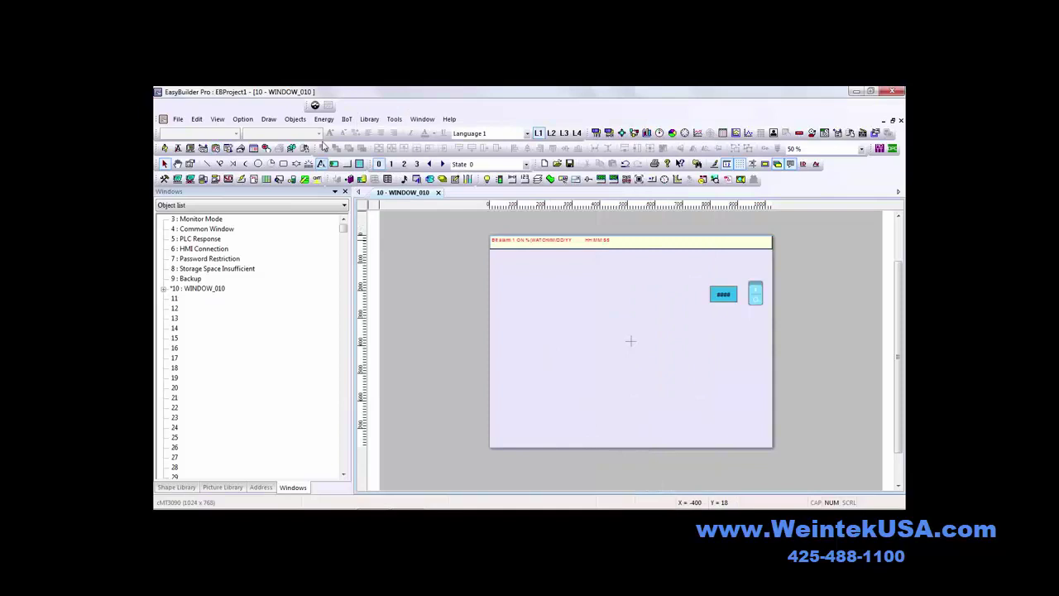
Start a new Alarm Display object from the Objects list.
{"action": "left_click", "coordinate": [295, 119]}
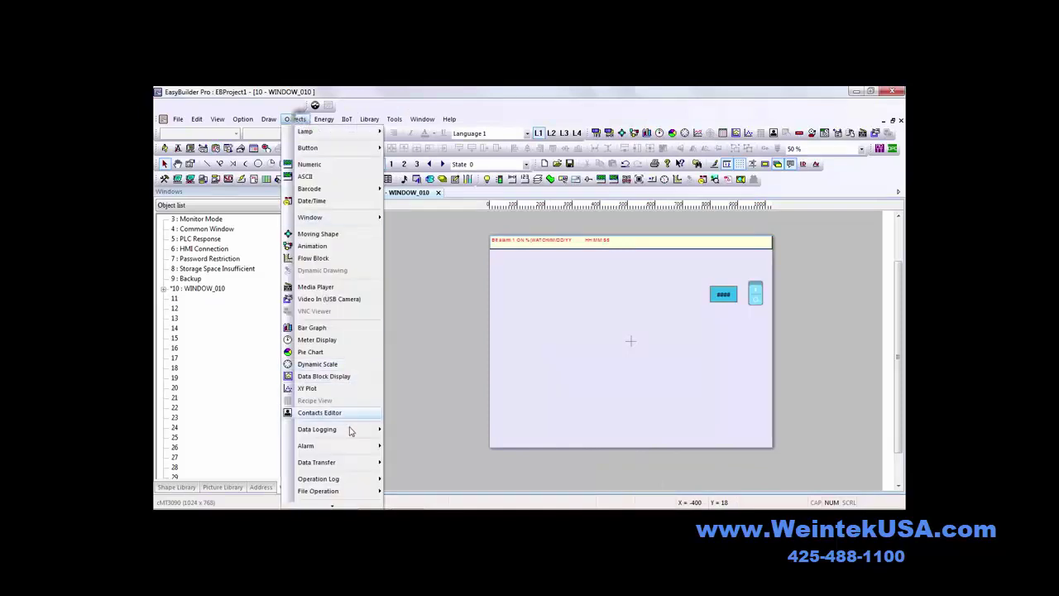
{"action": "mouse_move", "coordinate": [365, 447]}
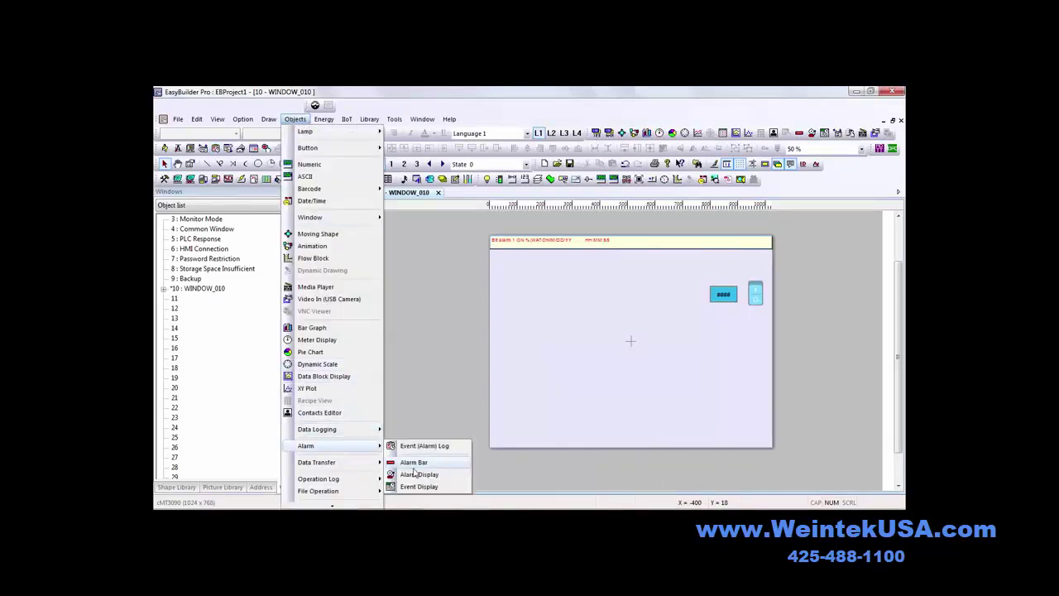
{"action": "left_click", "coordinate": [418, 475]}
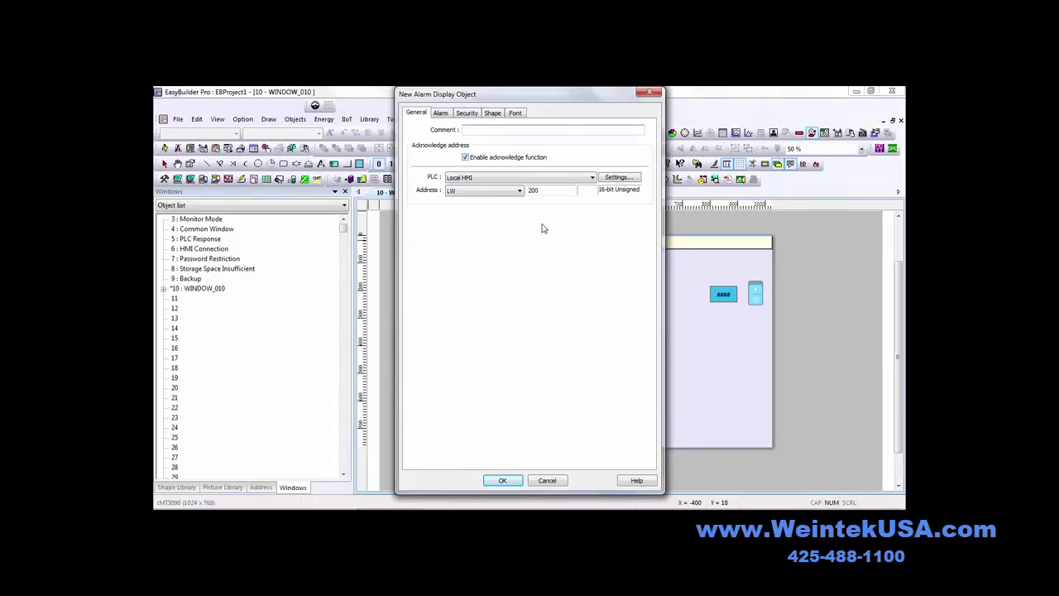
Add the Event trigger date column and make acknowledged alarm text bright green, then confirm.
{"action": "left_click", "coordinate": [440, 114]}
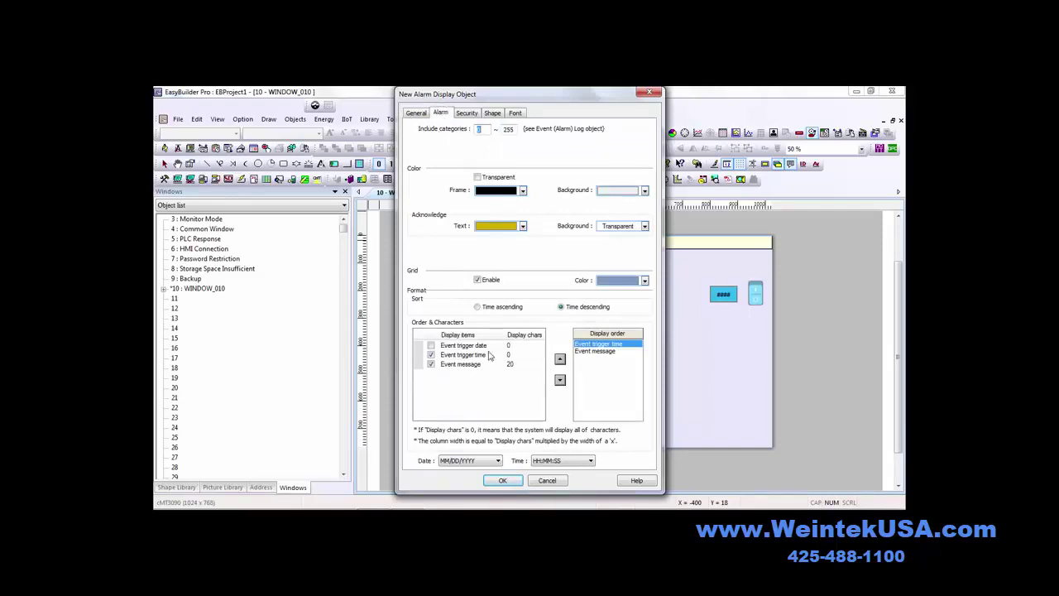
{"action": "left_click", "coordinate": [458, 344]}
{"action": "left_click", "coordinate": [430, 345]}
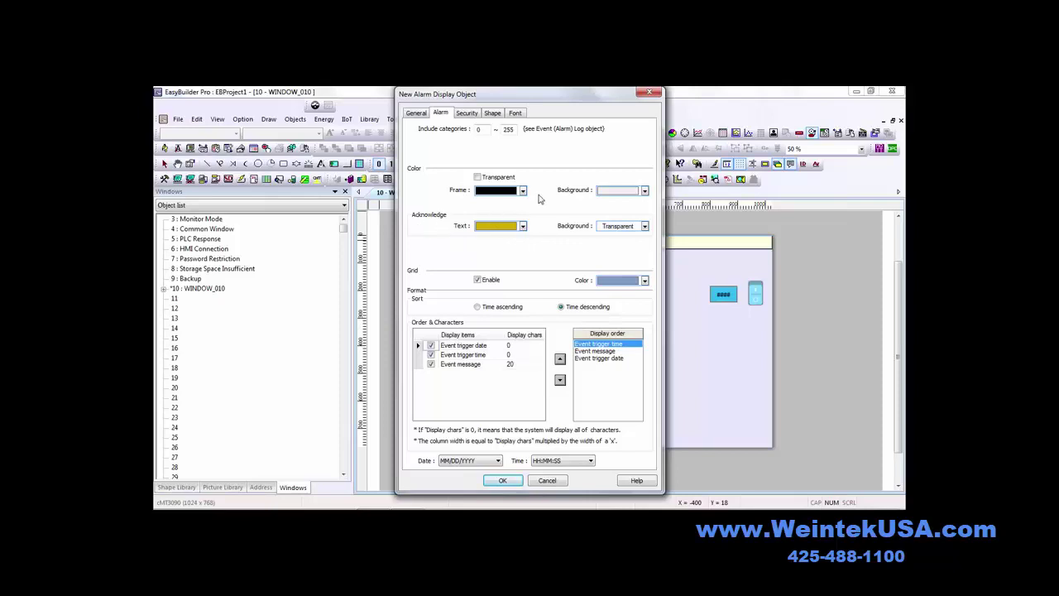
{"action": "left_click", "coordinate": [523, 226]}
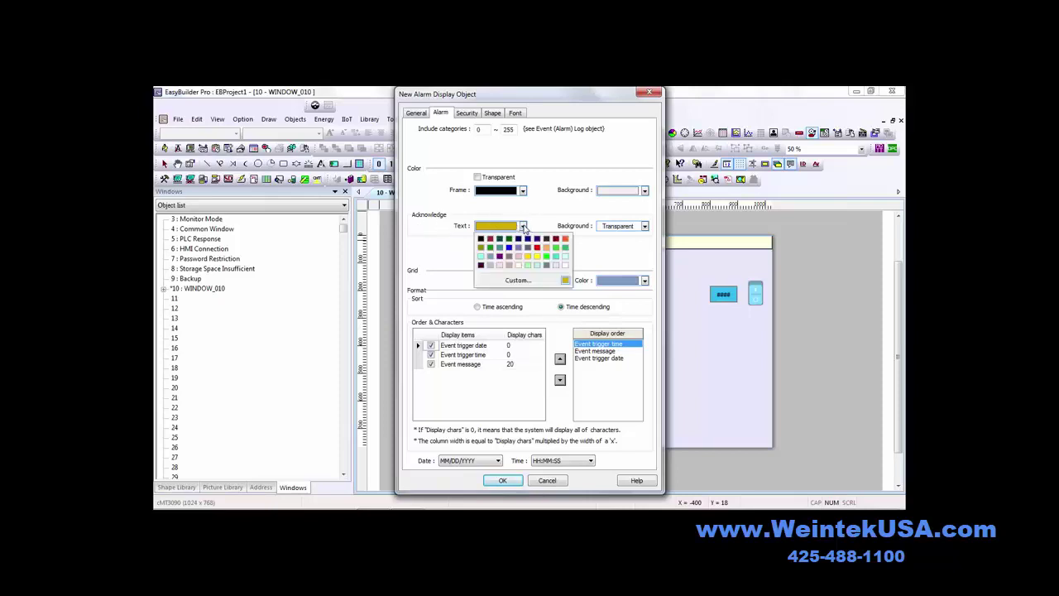
{"action": "left_click", "coordinate": [547, 256]}
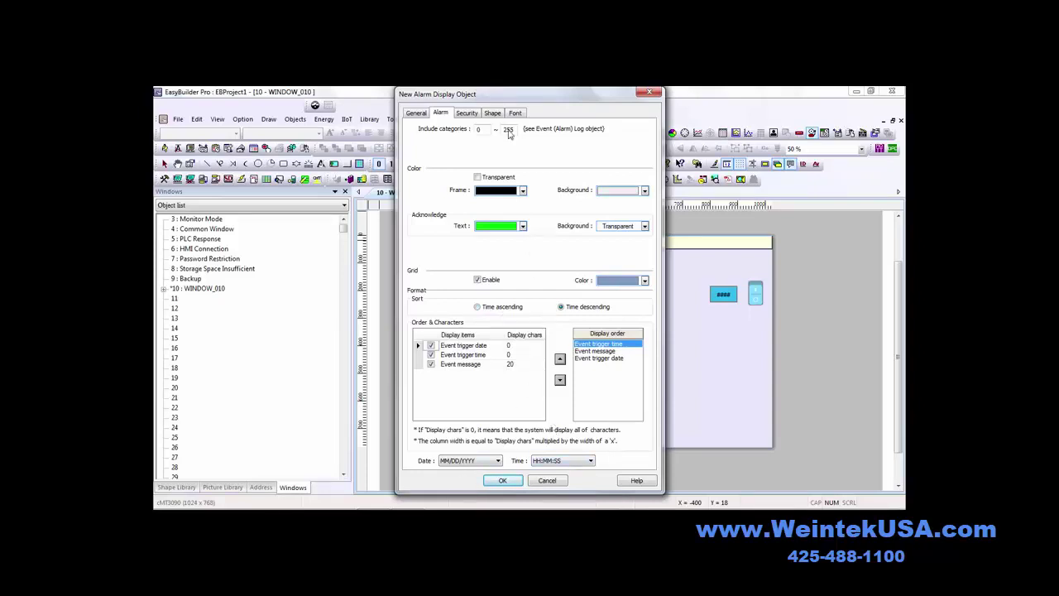
{"action": "left_click", "coordinate": [417, 113]}
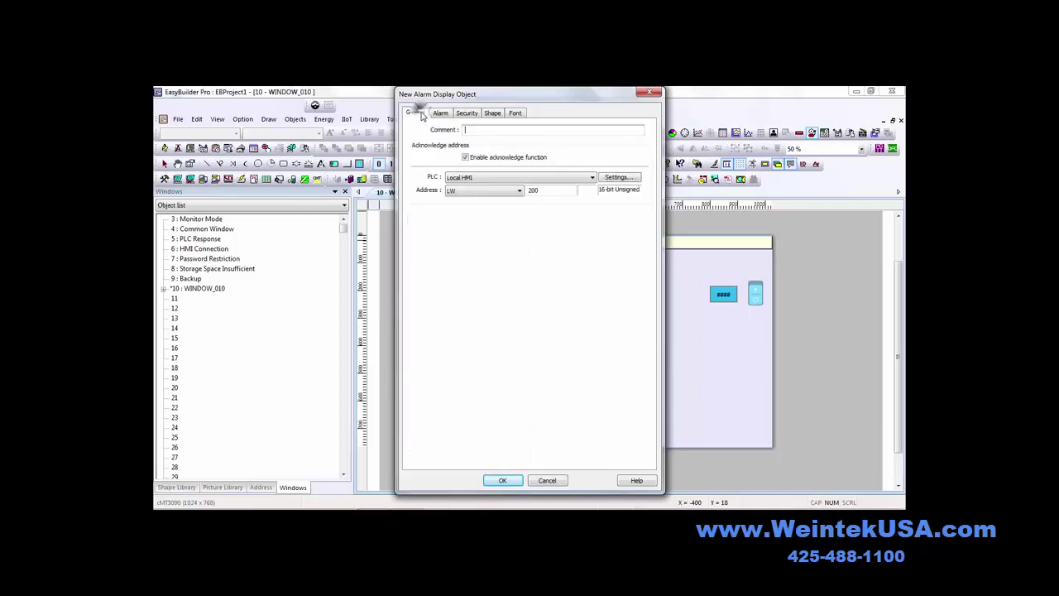
{"action": "left_click", "coordinate": [504, 481]}
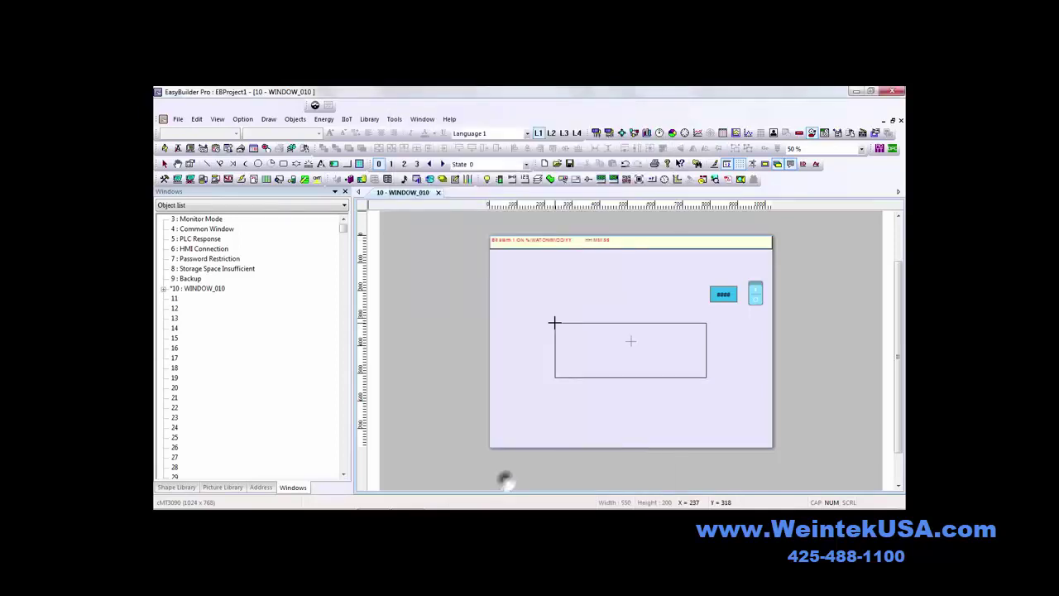
Place the alarm display, add numeric object NE_1 on LW 200 above it, and compile.
{"action": "left_click", "coordinate": [494, 305]}
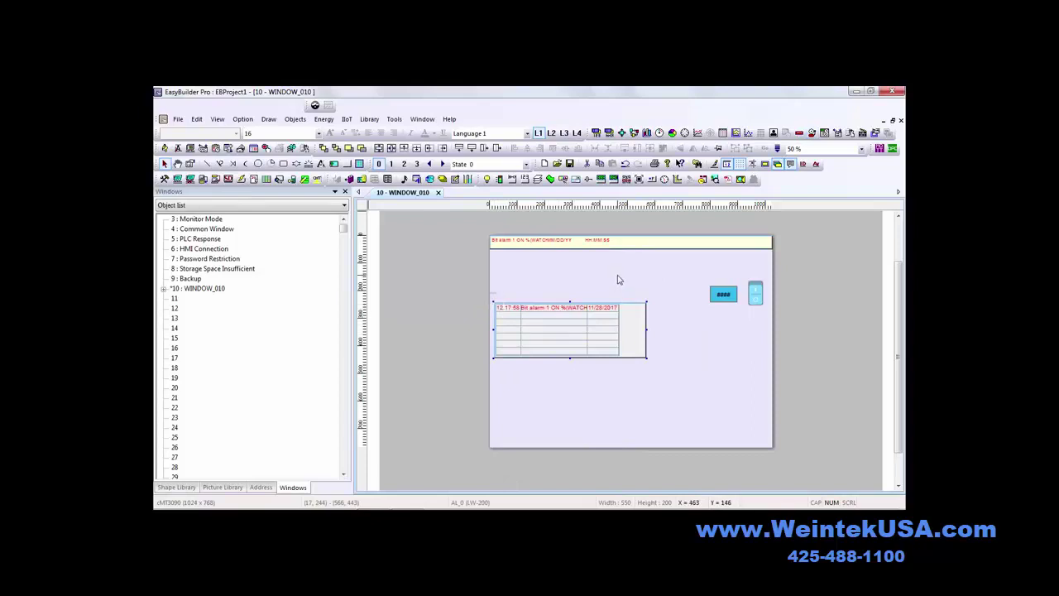
{"action": "left_click", "coordinate": [603, 180]}
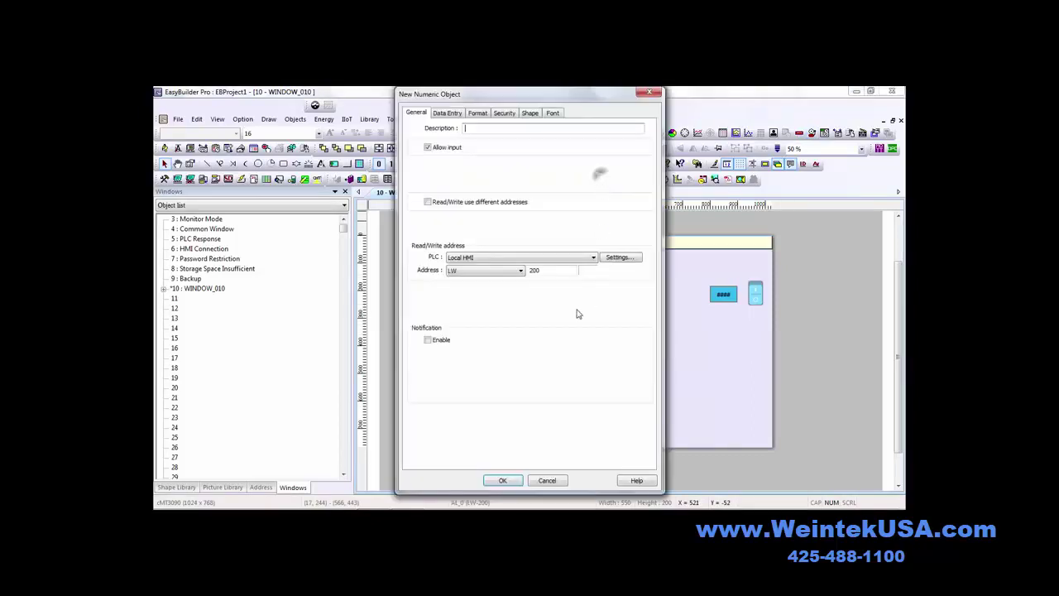
{"action": "left_click", "coordinate": [502, 480]}
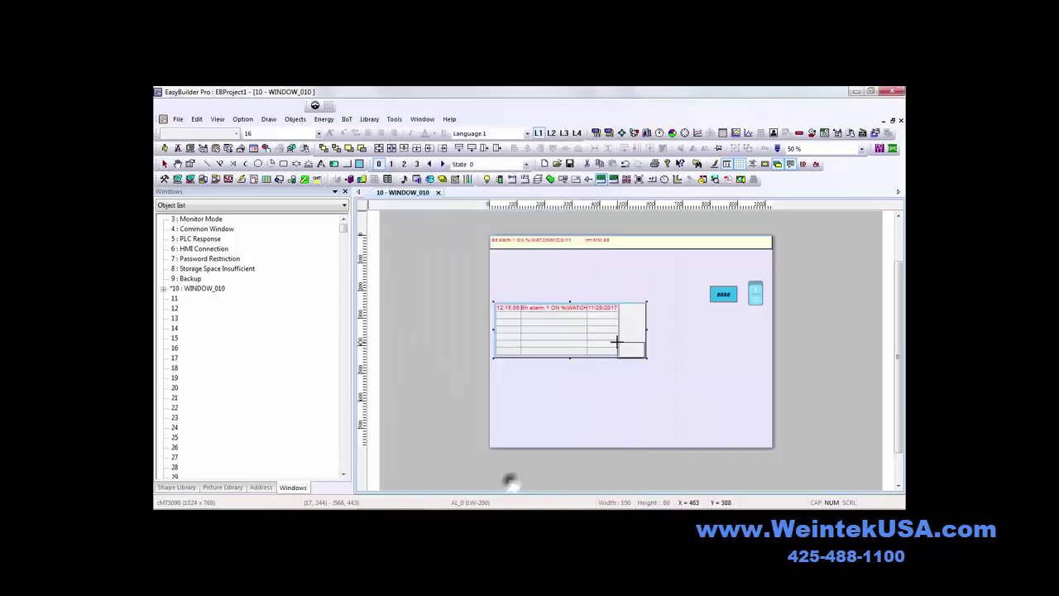
{"action": "left_click", "coordinate": [545, 269]}
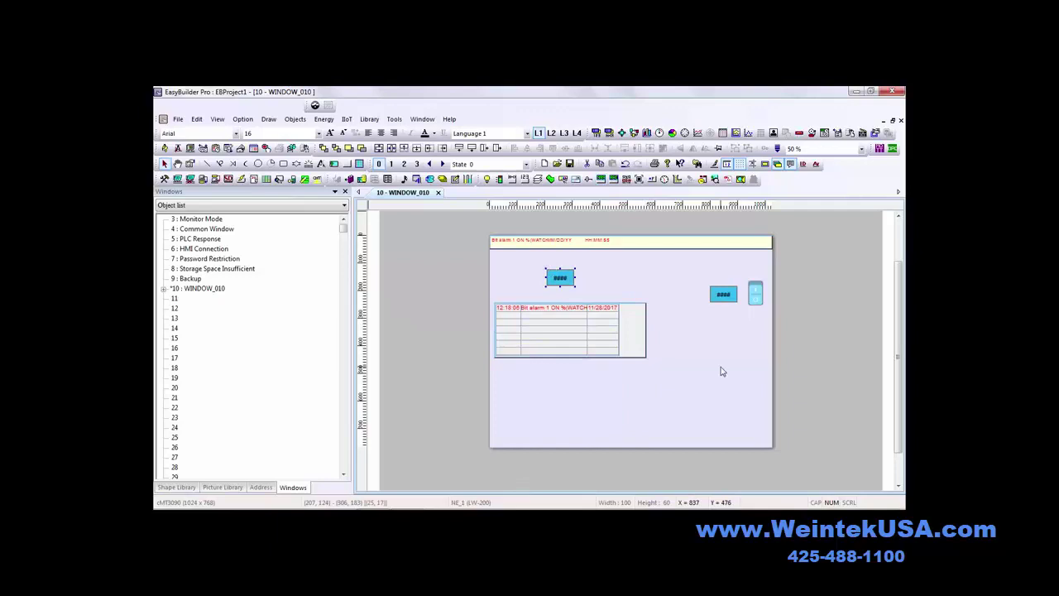
{"action": "left_click", "coordinate": [191, 180]}
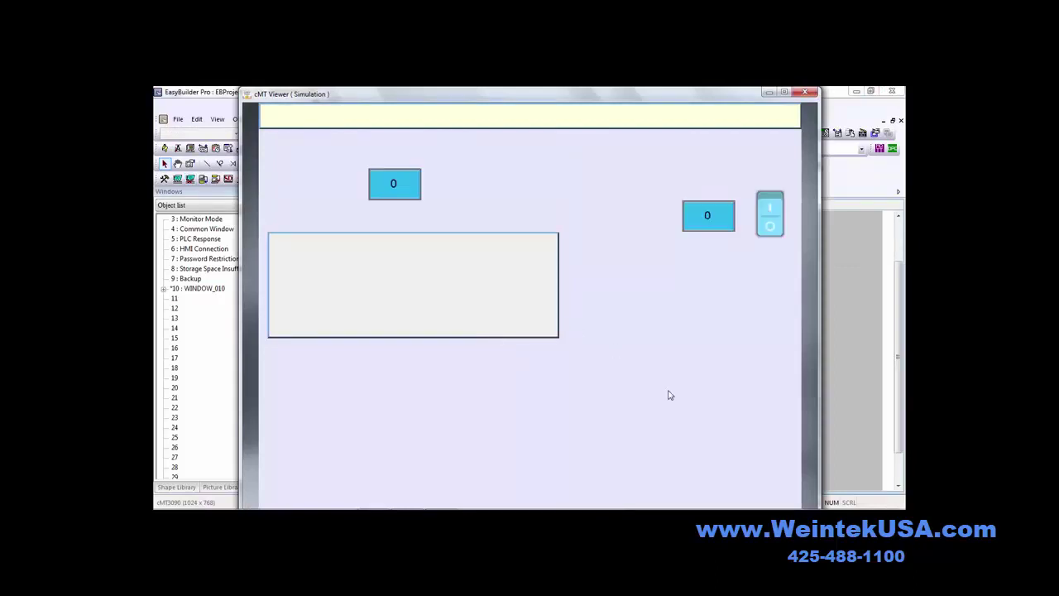
Toggle the switch to raise and clear Bit alarm 1, acknowledging its row in the alarm display.
{"action": "left_click", "coordinate": [770, 205]}
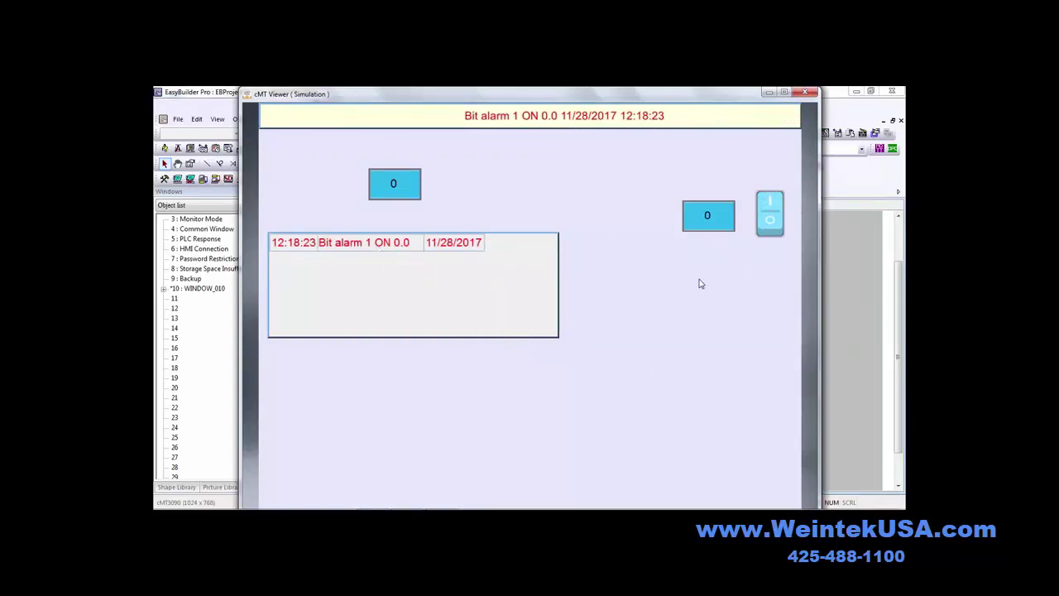
{"action": "left_click", "coordinate": [774, 221]}
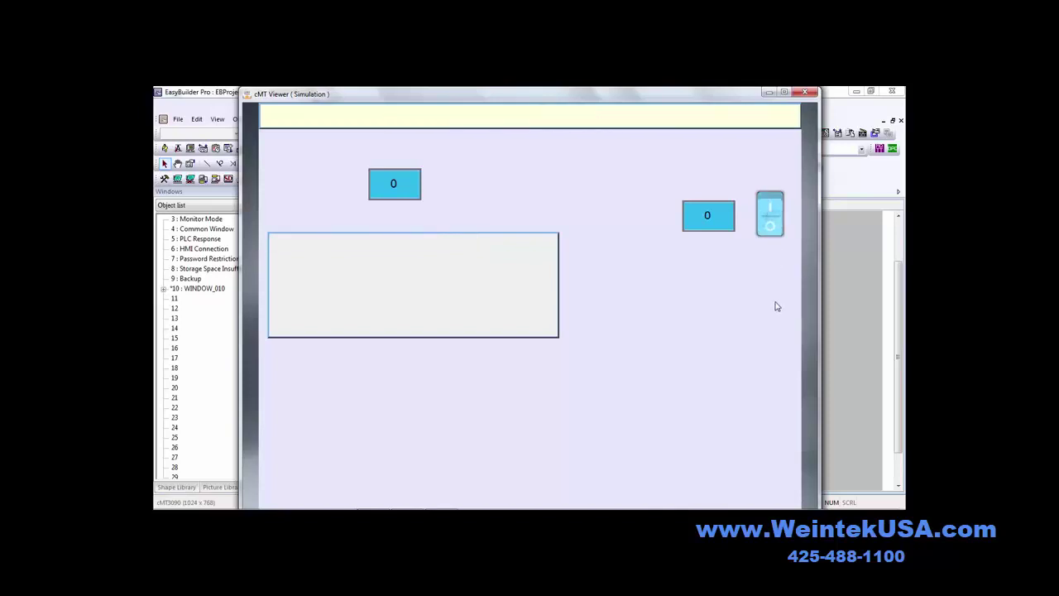
{"action": "left_click", "coordinate": [770, 205]}
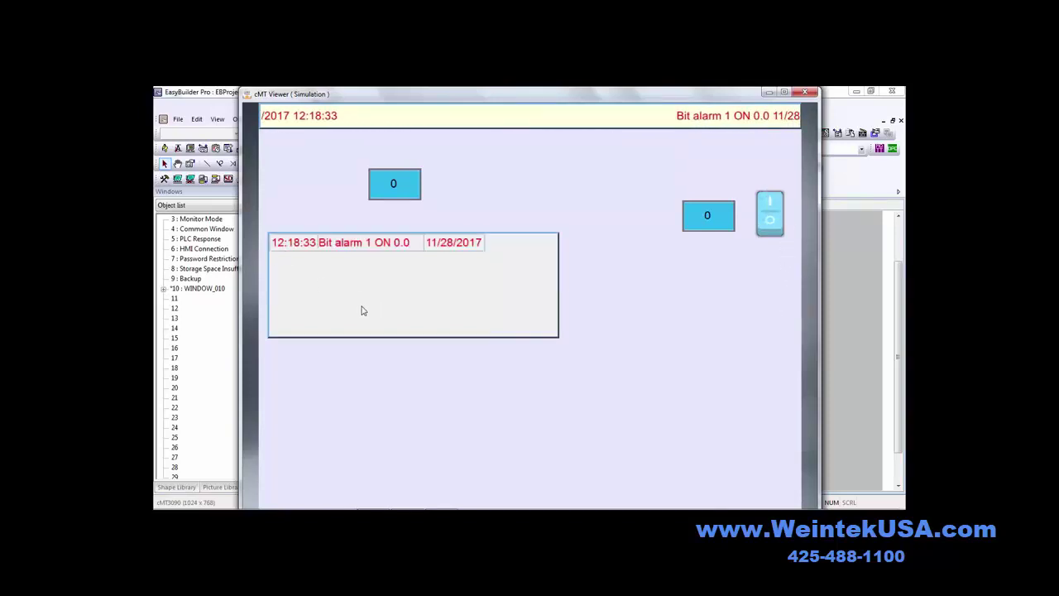
{"action": "left_click", "coordinate": [346, 245]}
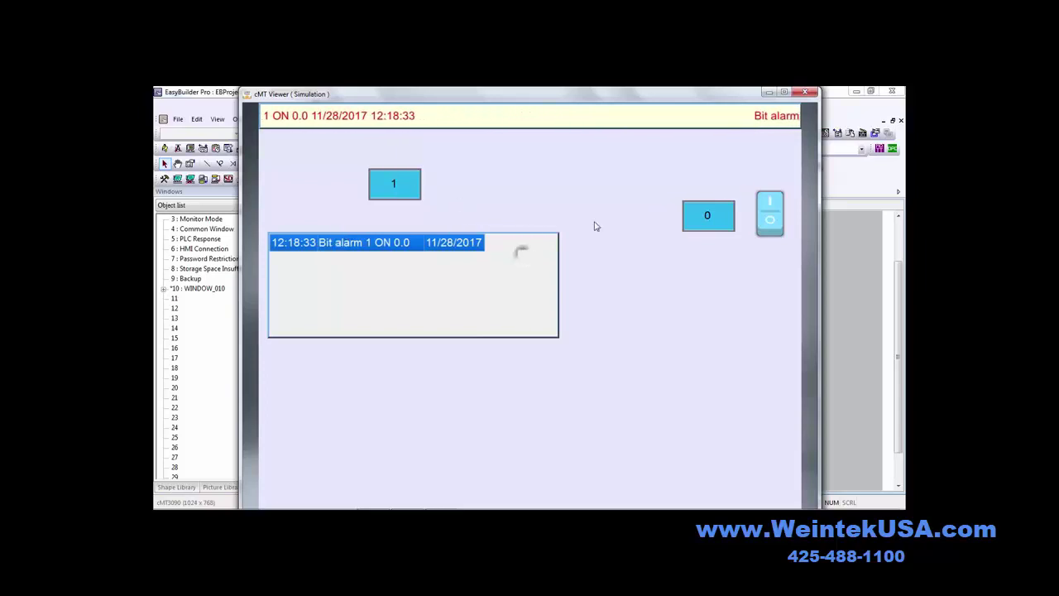
{"action": "left_click", "coordinate": [770, 225]}
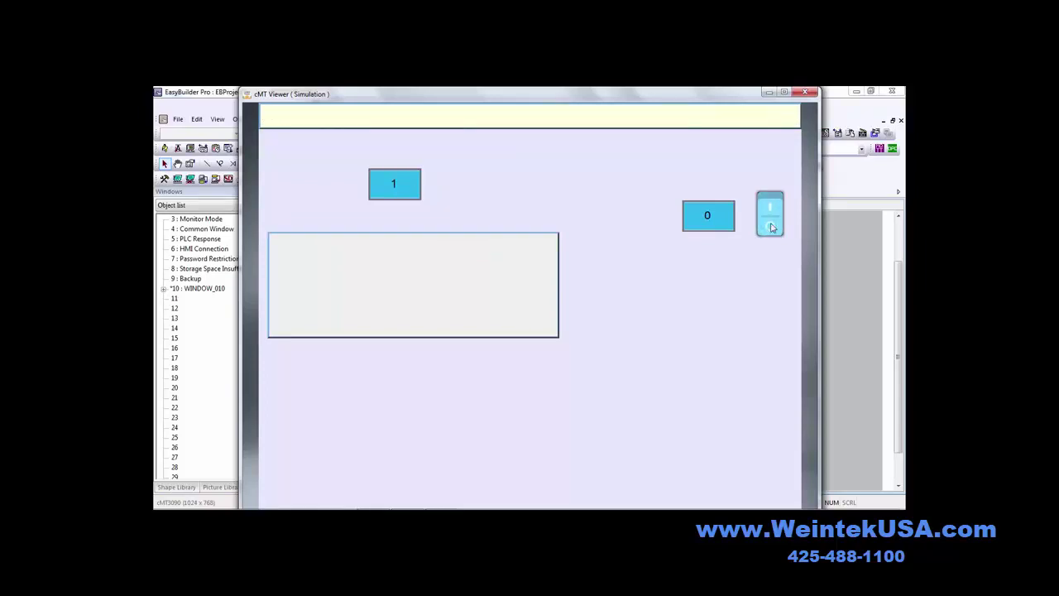
{"action": "left_click", "coordinate": [770, 217]}
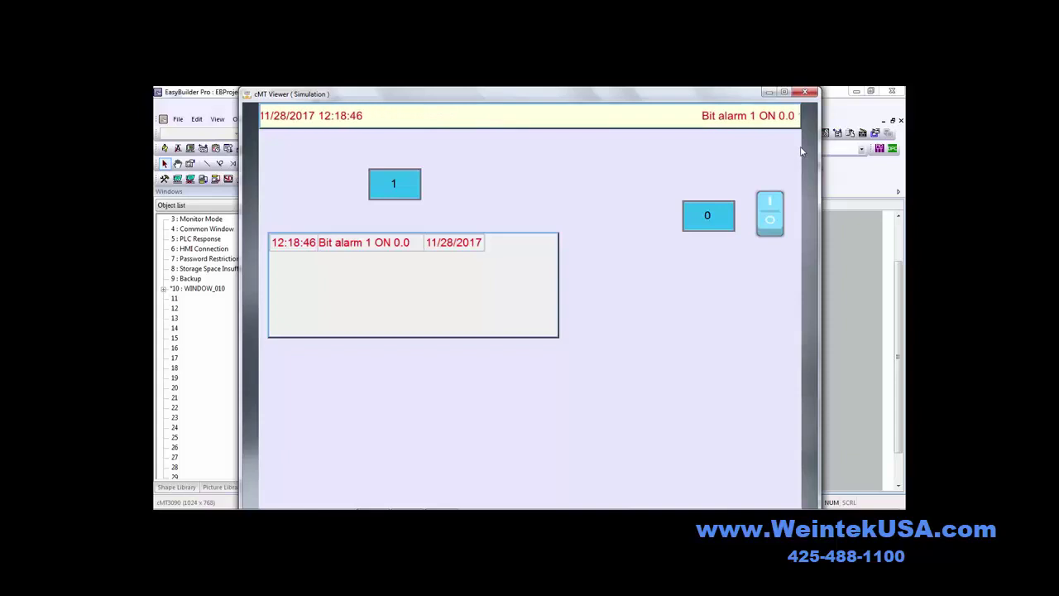
Close the cMT Viewer simulation and start a new Event Display with acknowledge address LW 200.
{"action": "left_click", "coordinate": [807, 95]}
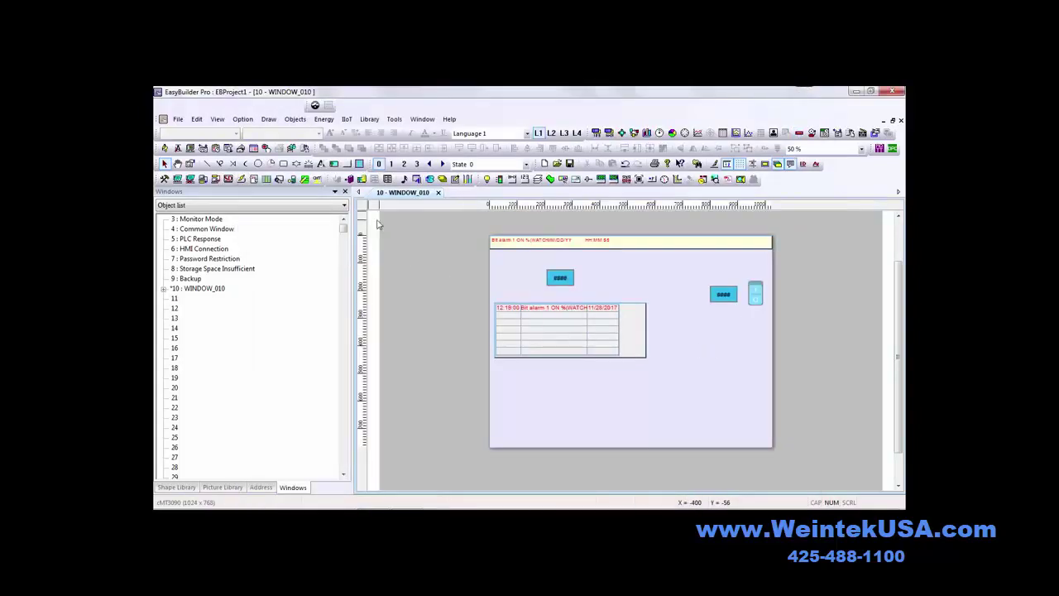
{"action": "left_click", "coordinate": [296, 119]}
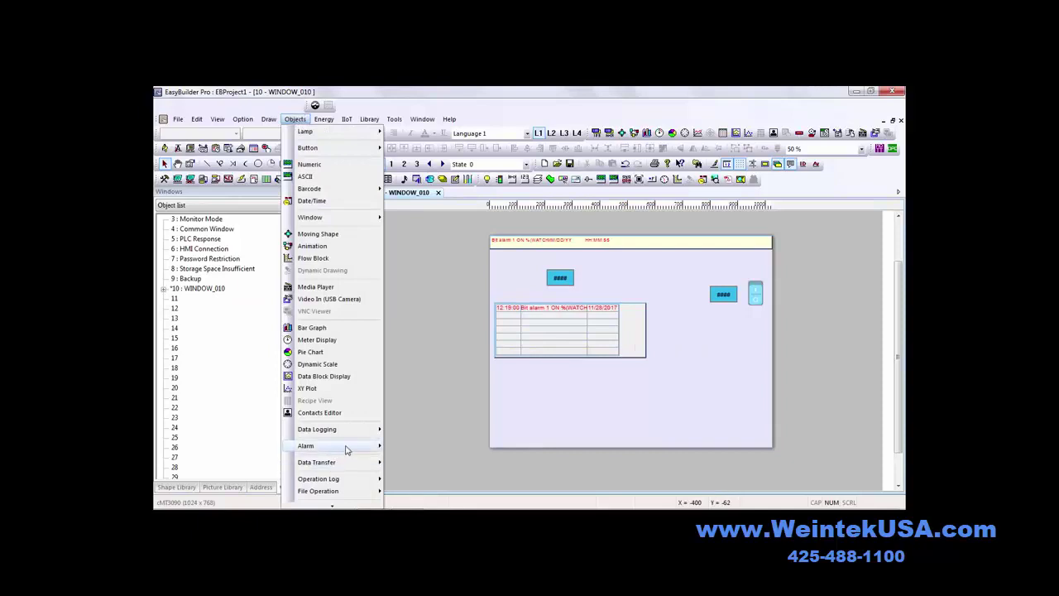
{"action": "mouse_move", "coordinate": [348, 447]}
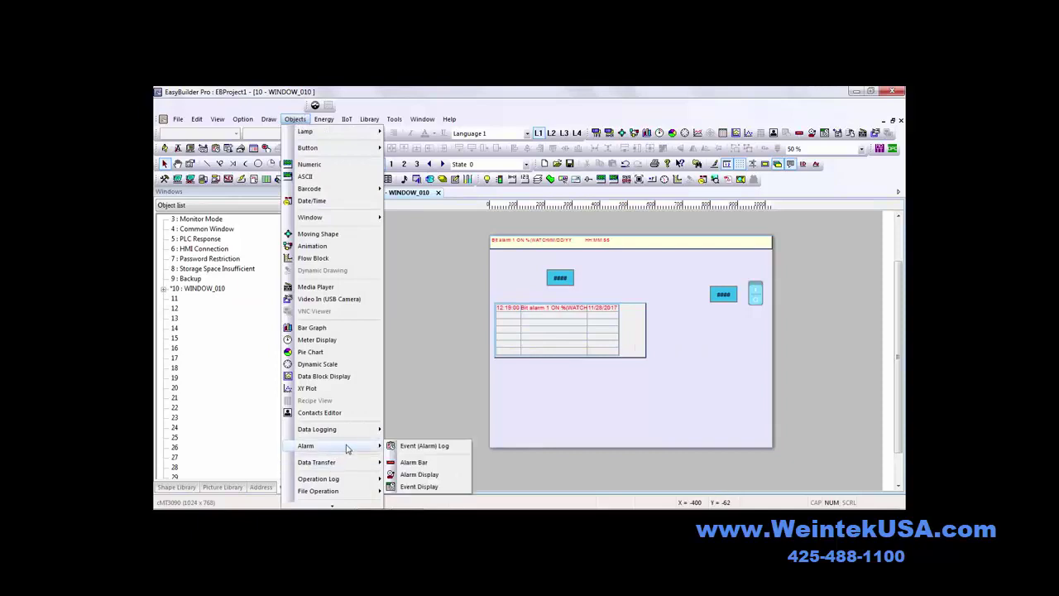
{"action": "left_click", "coordinate": [419, 488]}
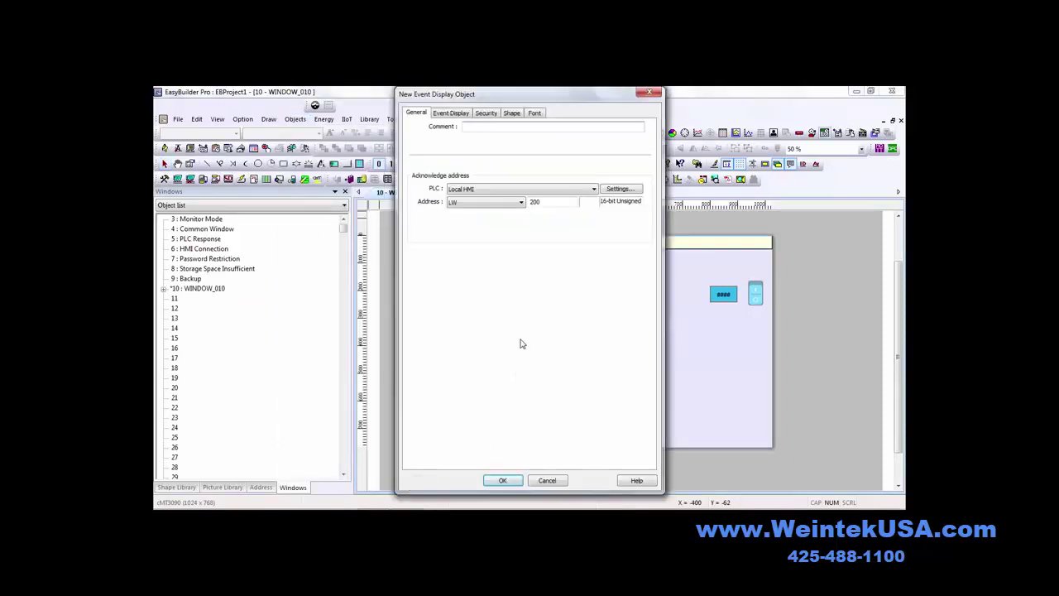
{"action": "double_click", "coordinate": [534, 201]}
Add Return to normal time, Acknowledge time and Sequence no. columns at 10, 10 and 2 characters.
{"action": "left_click", "coordinate": [451, 114]}
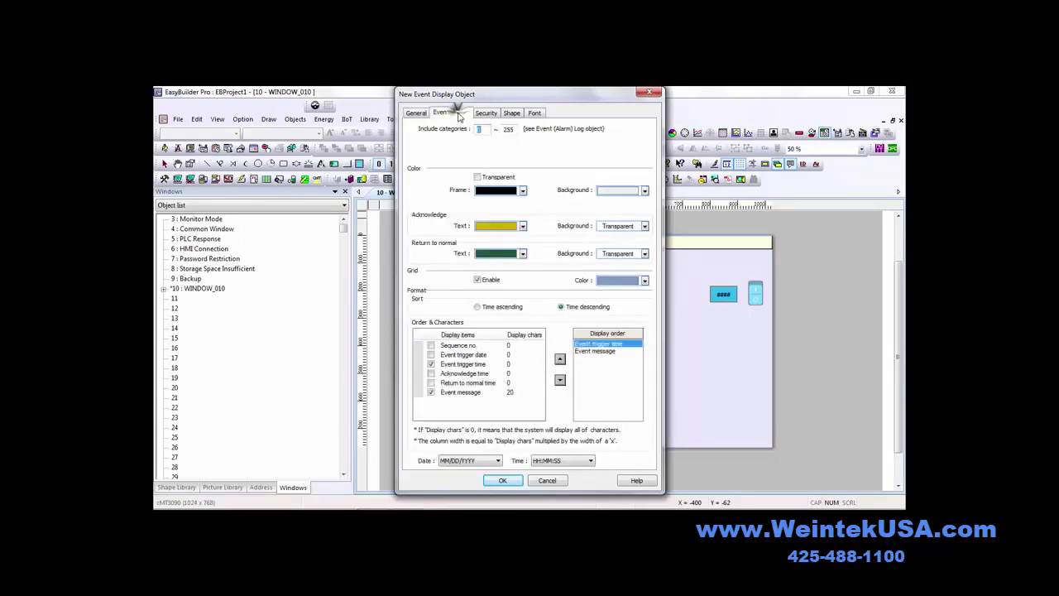
{"action": "left_click", "coordinate": [431, 383]}
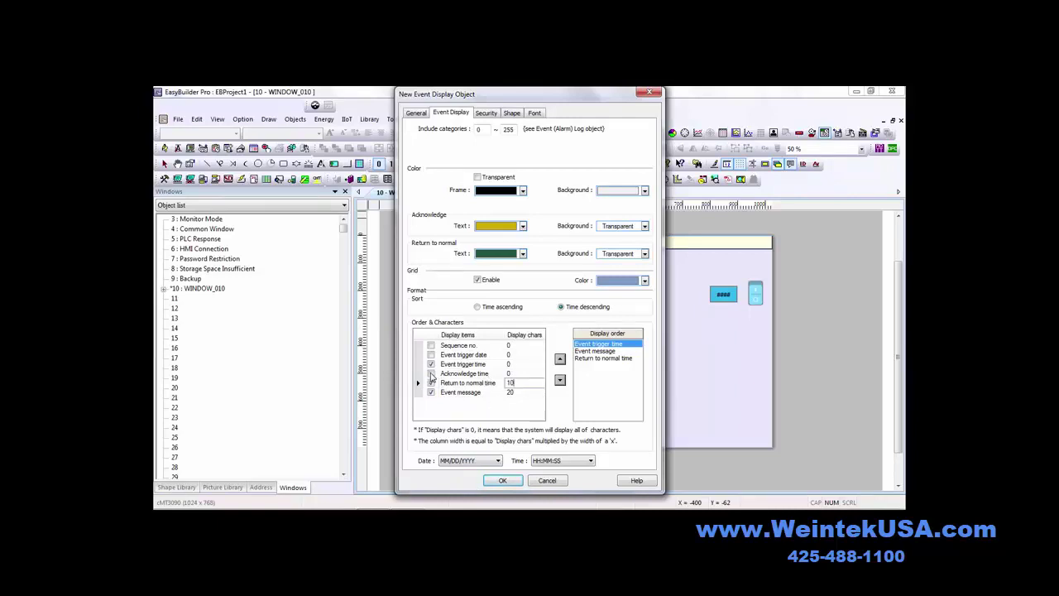
{"action": "left_click", "coordinate": [430, 373]}
{"action": "left_click", "coordinate": [508, 374]}
{"action": "left_click", "coordinate": [508, 363]}
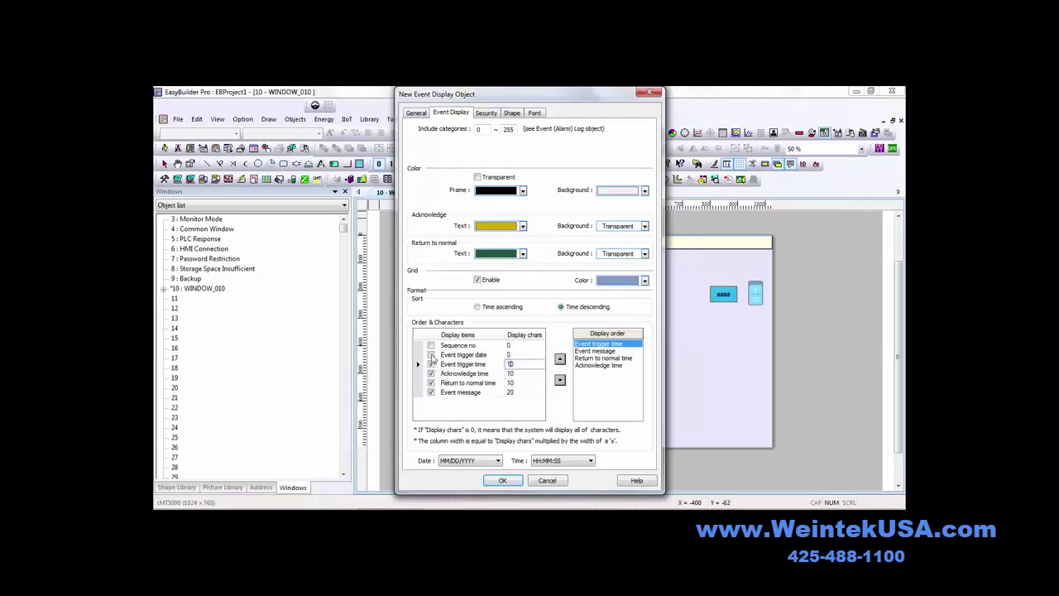
{"action": "left_click", "coordinate": [430, 345]}
{"action": "left_click", "coordinate": [510, 345]}
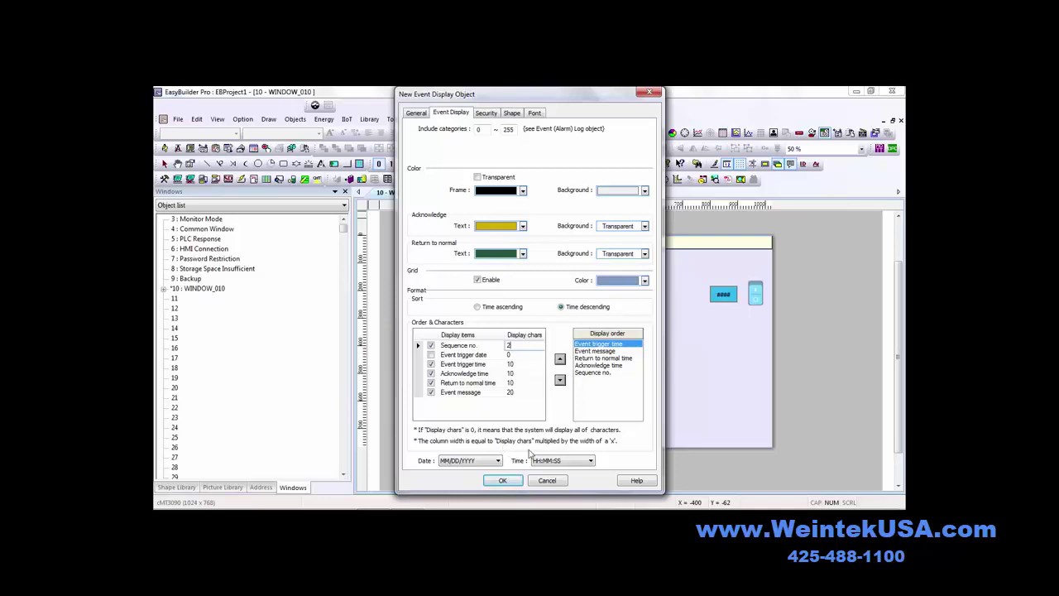
Confirm the event display and place it, widened, below the alarm display.
{"action": "left_click", "coordinate": [503, 480]}
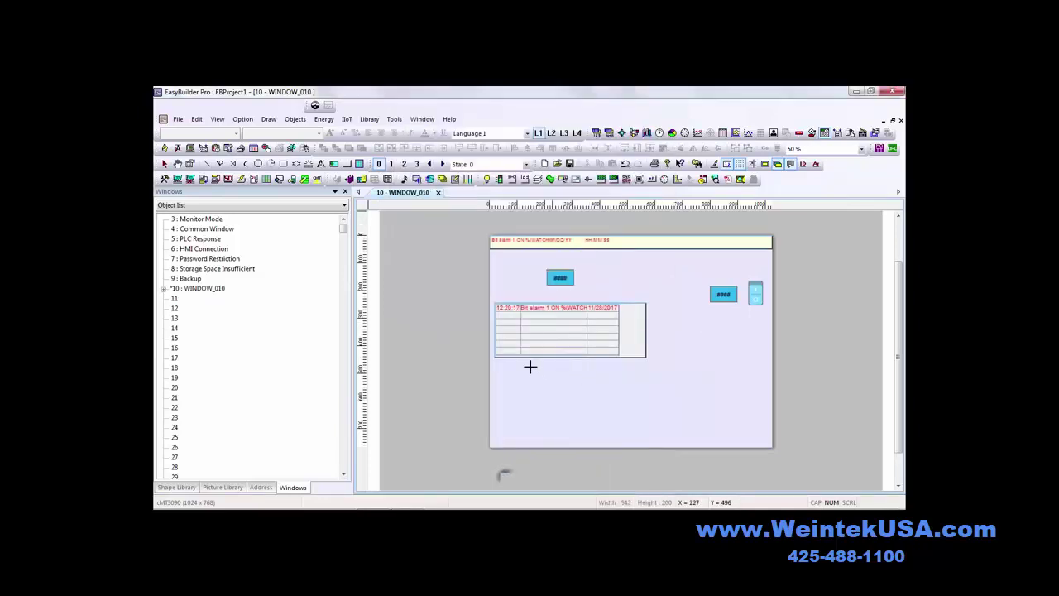
{"action": "left_click_drag", "start_coordinate": [495, 361], "coordinate": [646, 418]}
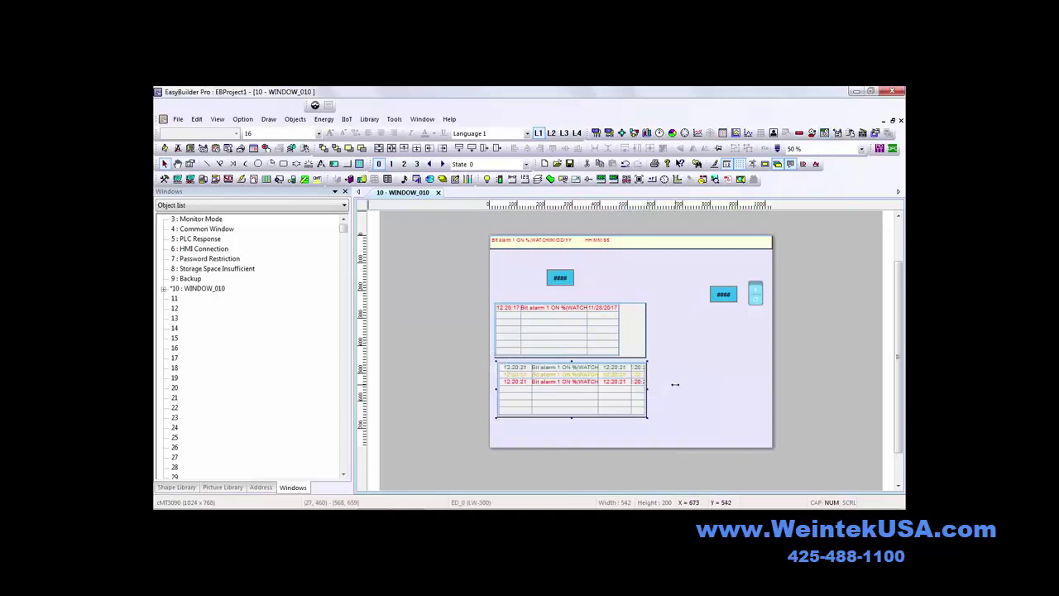
{"action": "left_click_drag", "start_coordinate": [646, 388], "coordinate": [684, 423]}
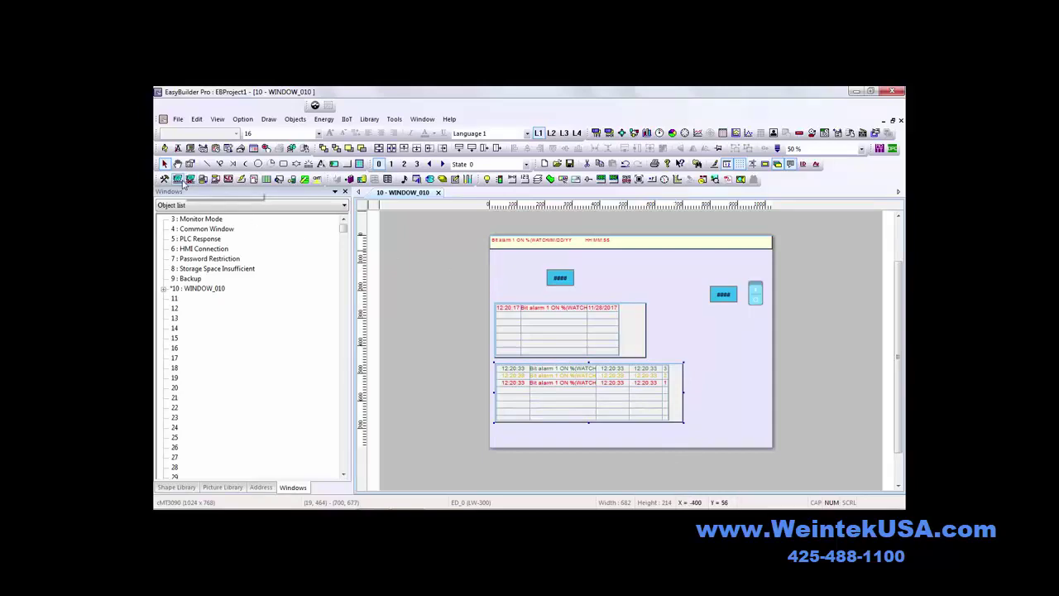
Add numeric object NE_2 on LW 300 right of the event display and compile.
{"action": "left_click", "coordinate": [601, 178]}
{"action": "left_click", "coordinate": [522, 270]}
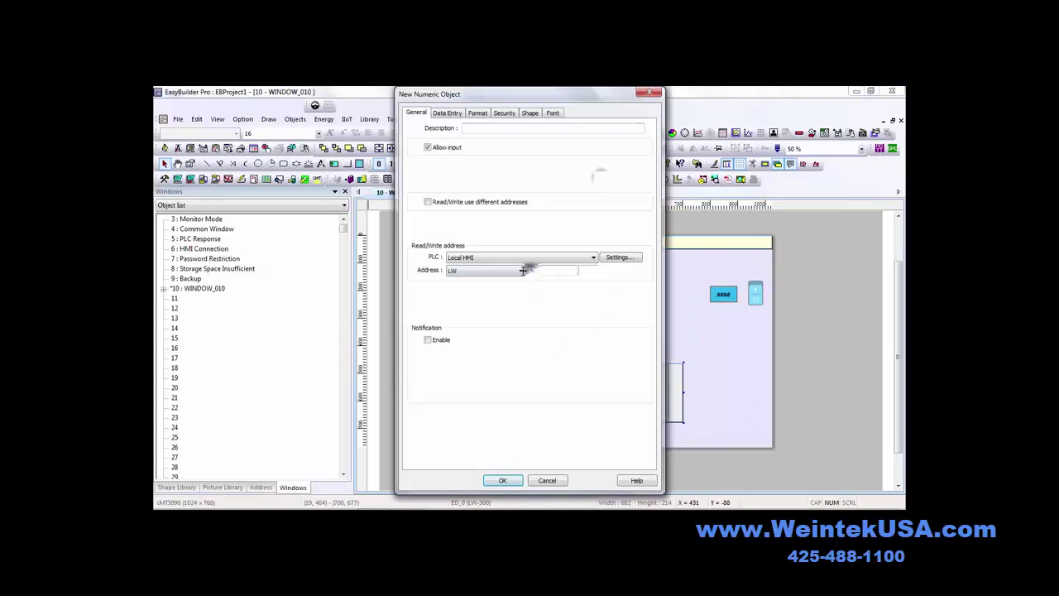
{"action": "left_click", "coordinate": [504, 480]}
{"action": "left_click", "coordinate": [700, 373]}
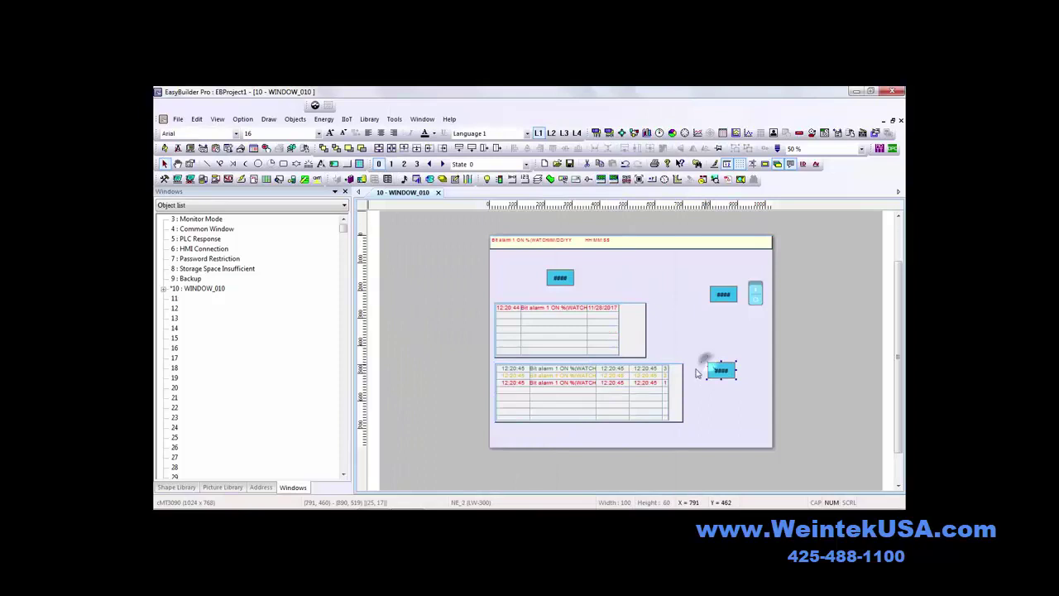
{"action": "left_click", "coordinate": [190, 179]}
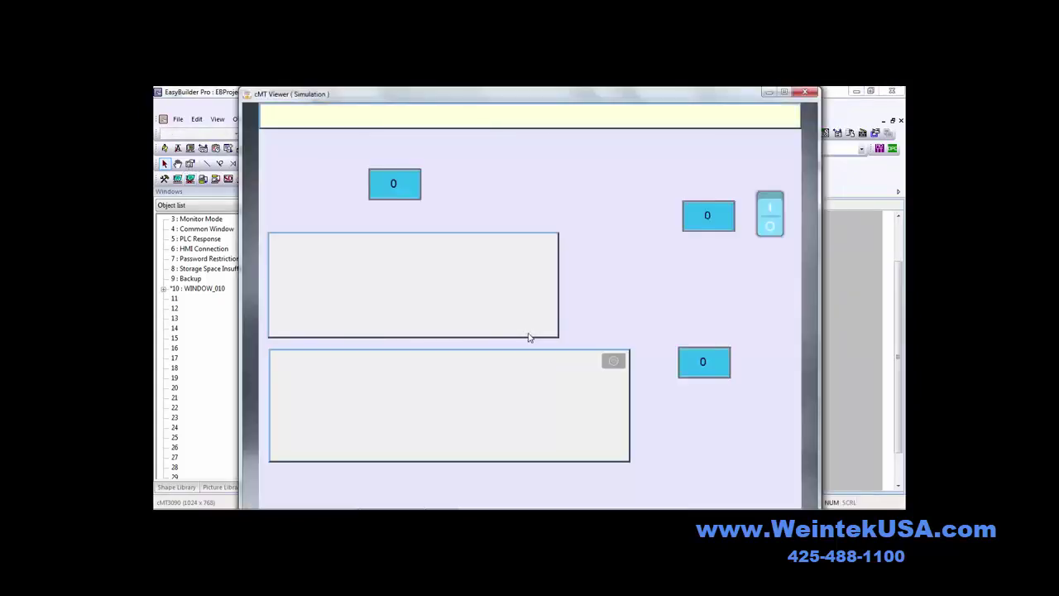
{"action": "left_click", "coordinate": [774, 204]}
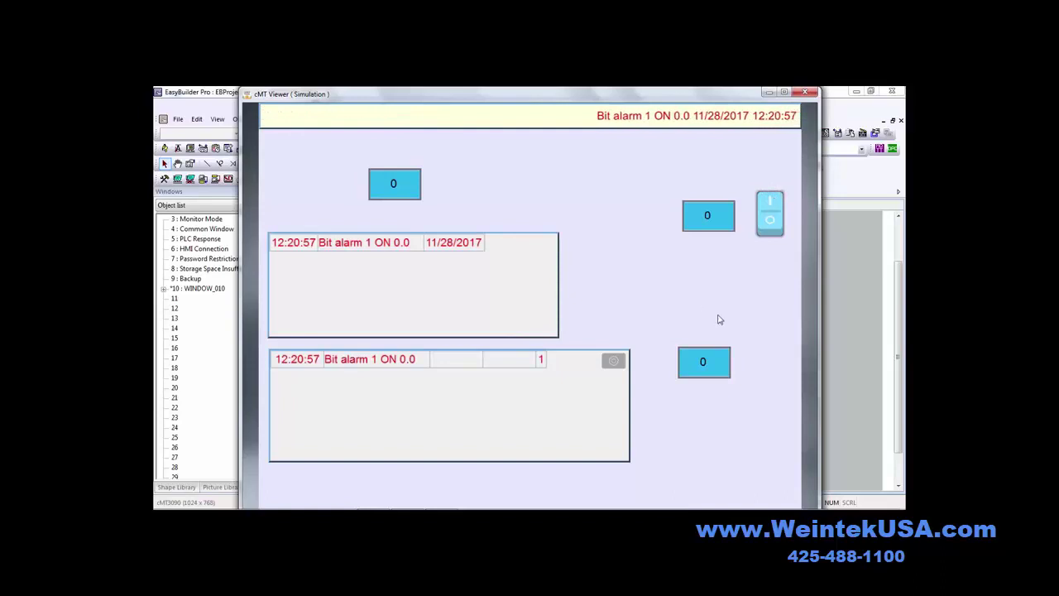
{"action": "left_click", "coordinate": [770, 230]}
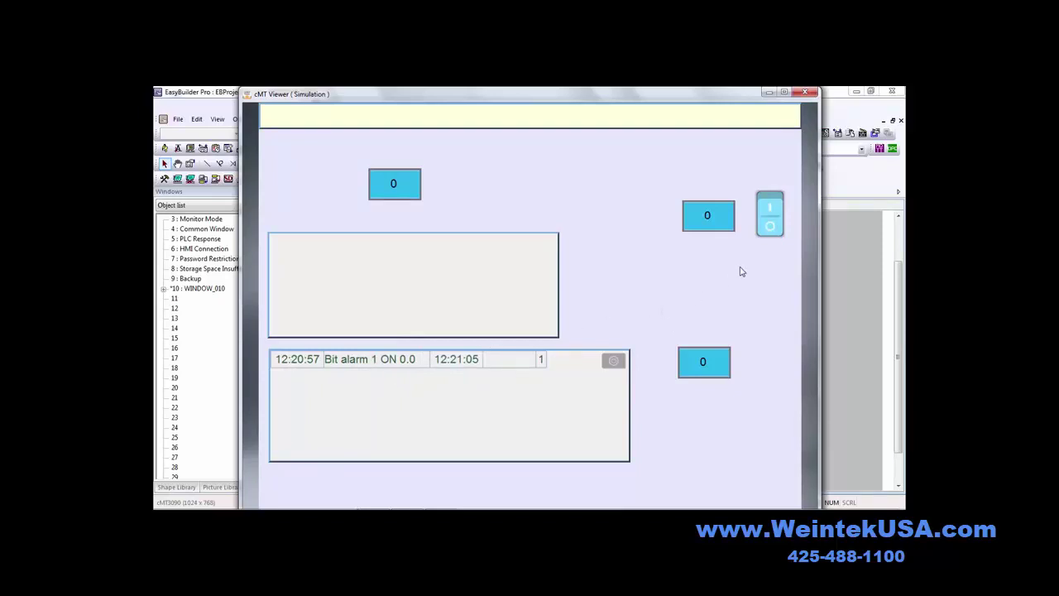
{"action": "left_click", "coordinate": [771, 206]}
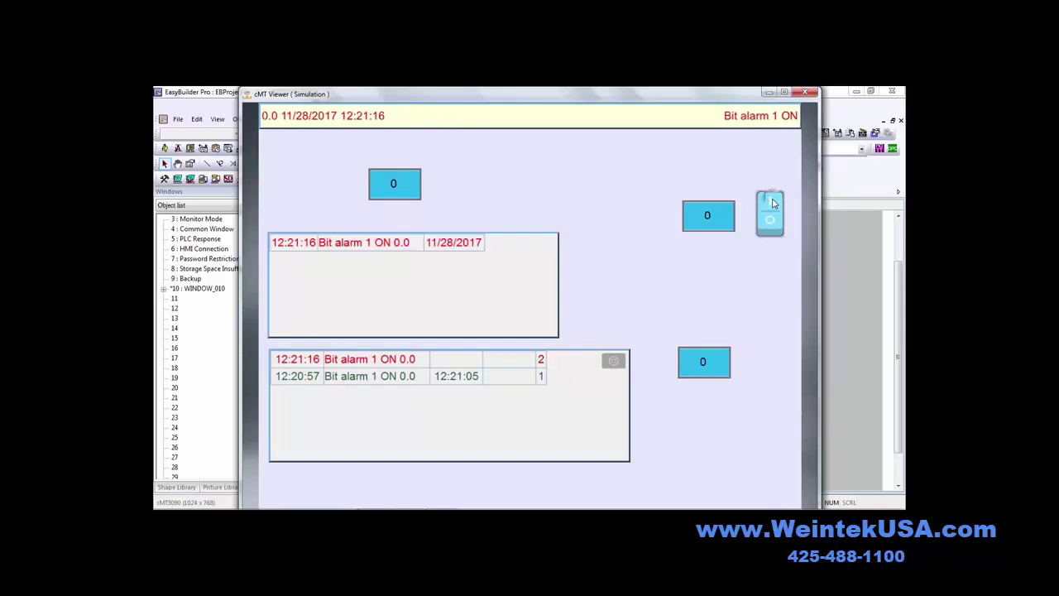
{"action": "left_click", "coordinate": [771, 205]}
{"action": "left_click", "coordinate": [772, 205]}
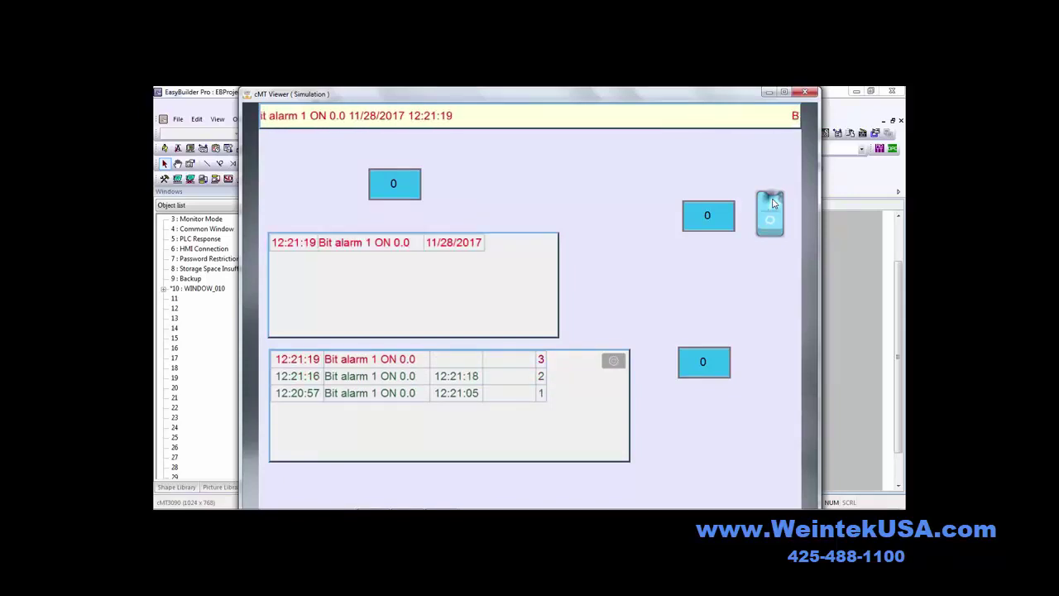
{"action": "left_click", "coordinate": [773, 204]}
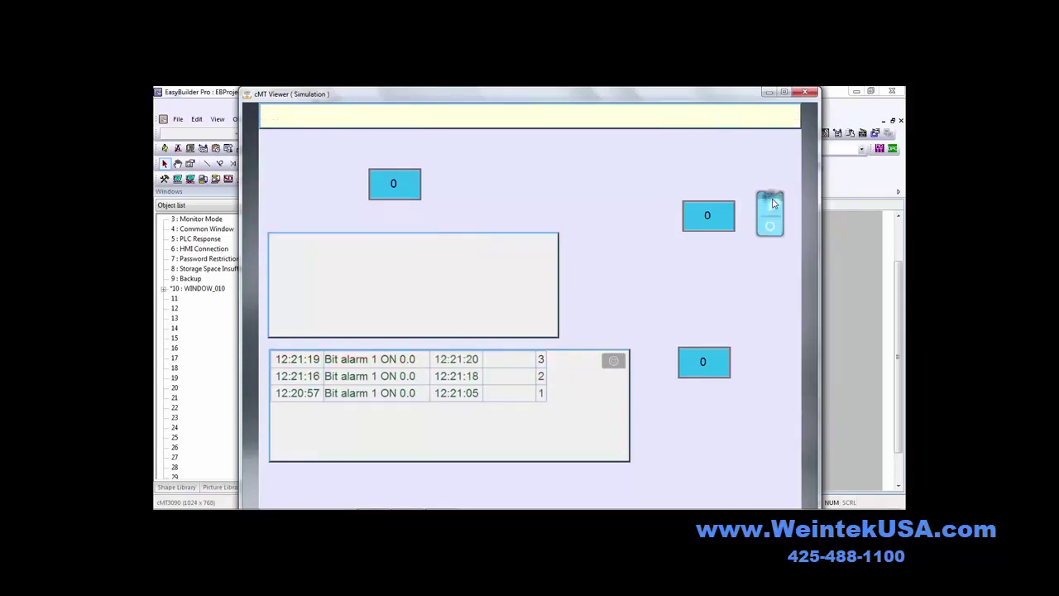
{"action": "left_click", "coordinate": [387, 362]}
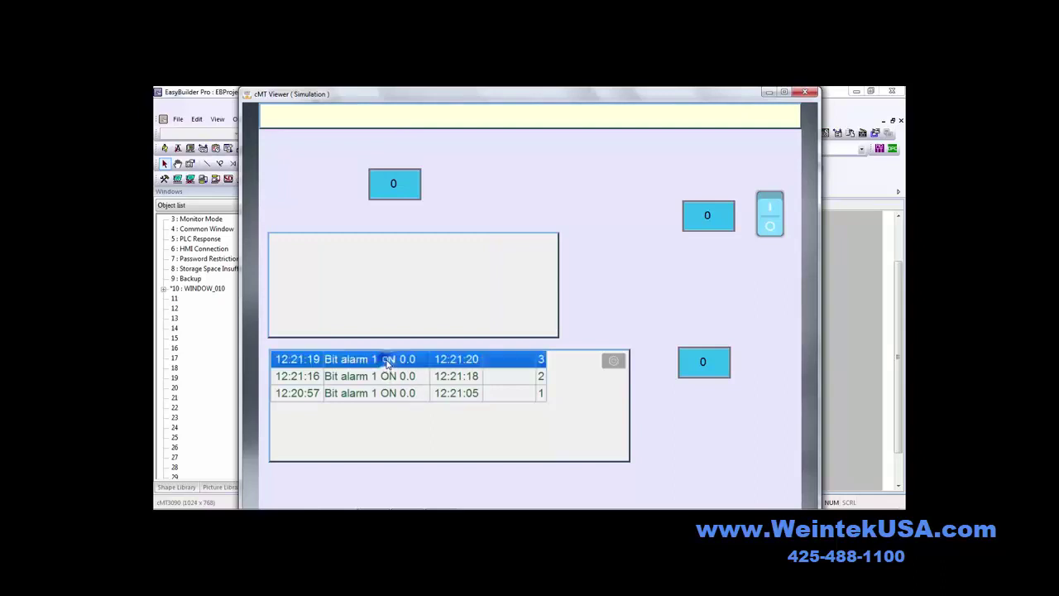
{"action": "left_click", "coordinate": [388, 362]}
{"action": "left_click", "coordinate": [770, 207]}
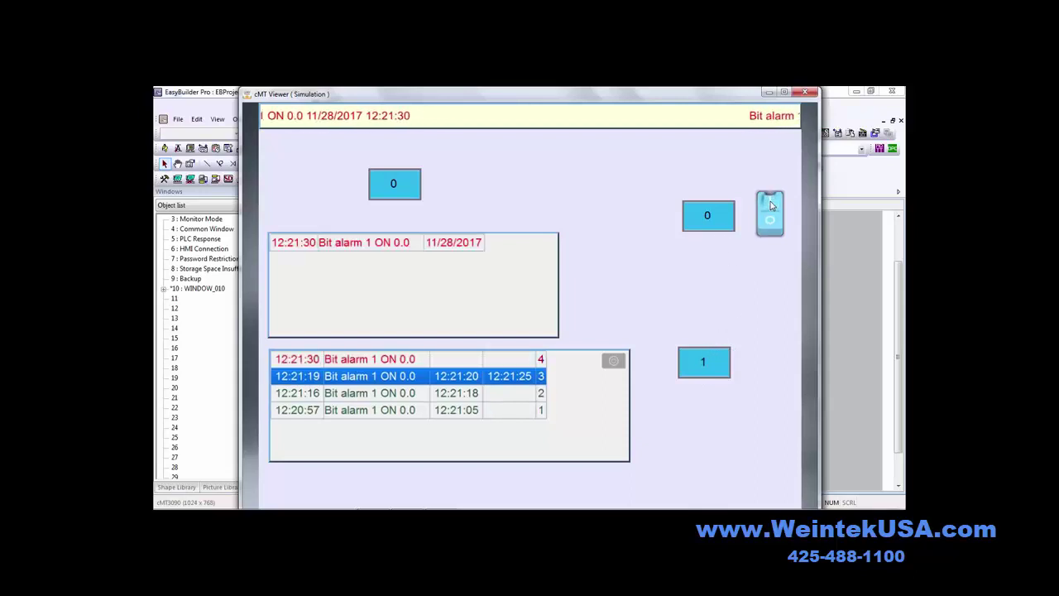
{"action": "left_click", "coordinate": [771, 203]}
{"action": "left_click", "coordinate": [771, 203]}
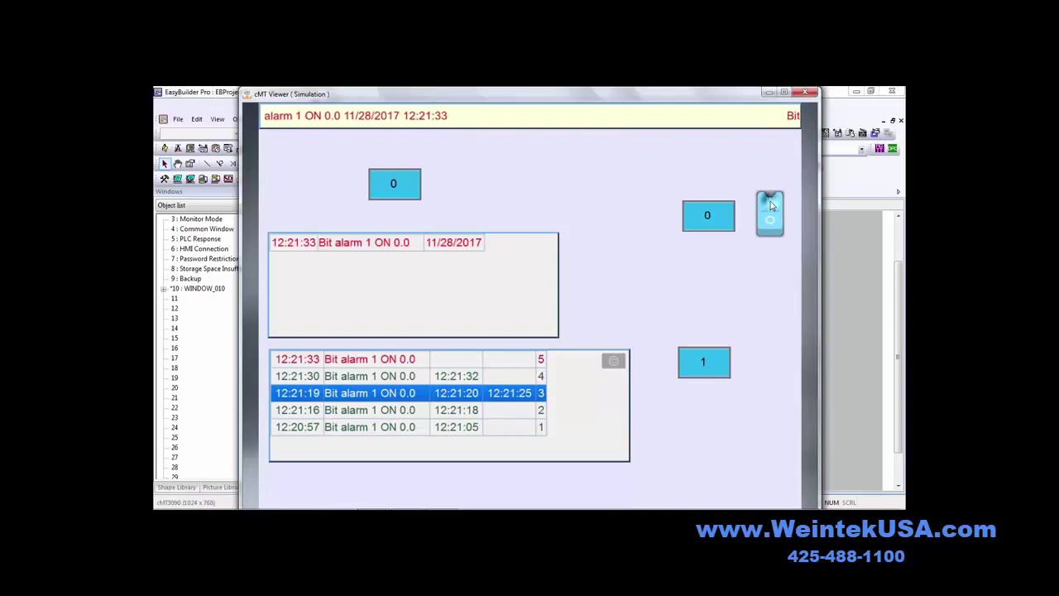
{"action": "left_click", "coordinate": [771, 203]}
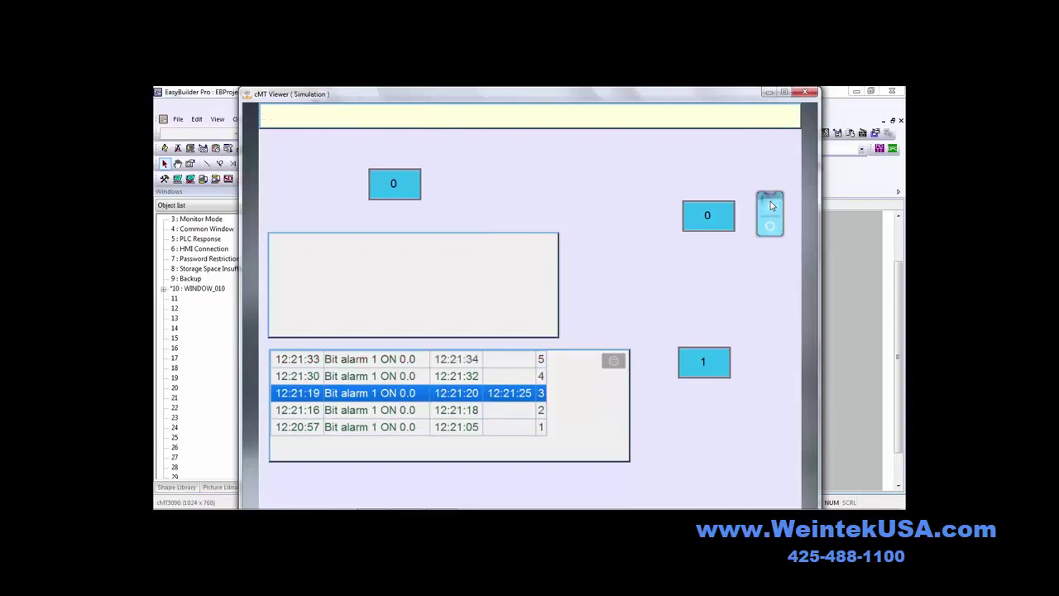
{"action": "left_click", "coordinate": [384, 358]}
{"action": "left_click", "coordinate": [385, 359]}
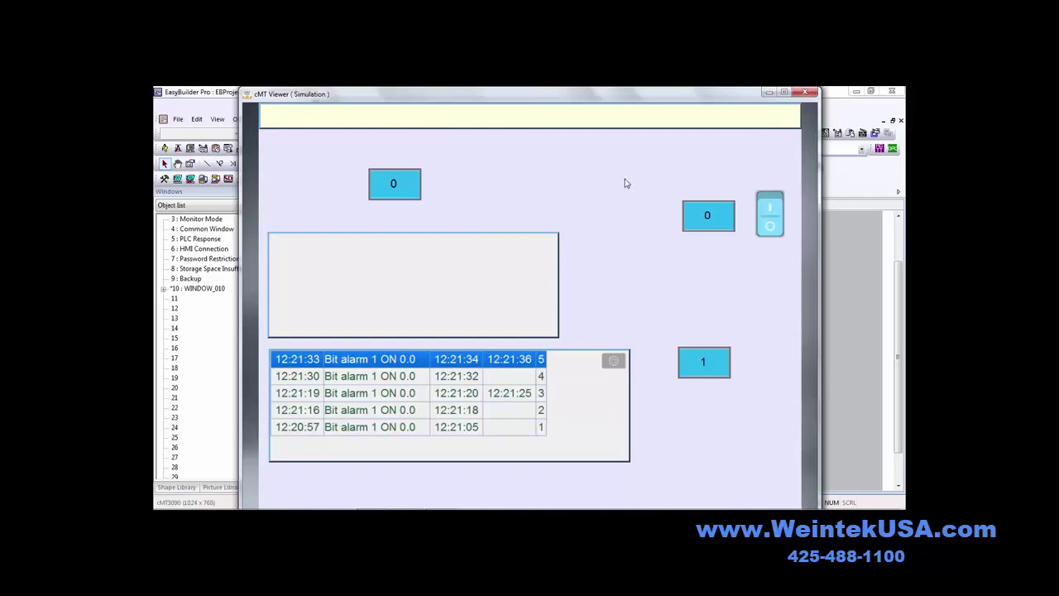
{"action": "left_click", "coordinate": [771, 205]}
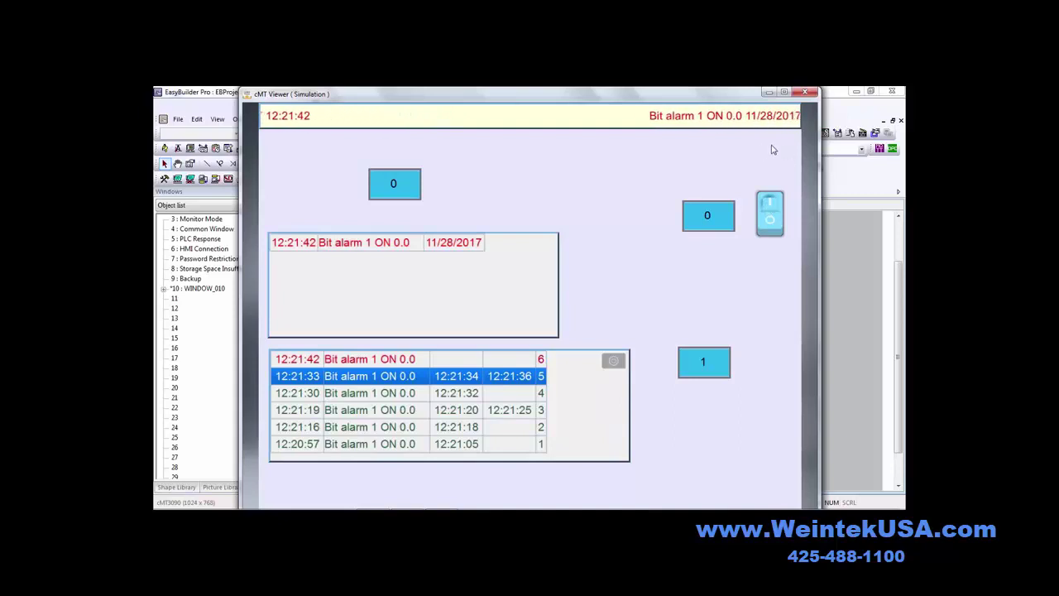
{"action": "left_click", "coordinate": [806, 94]}
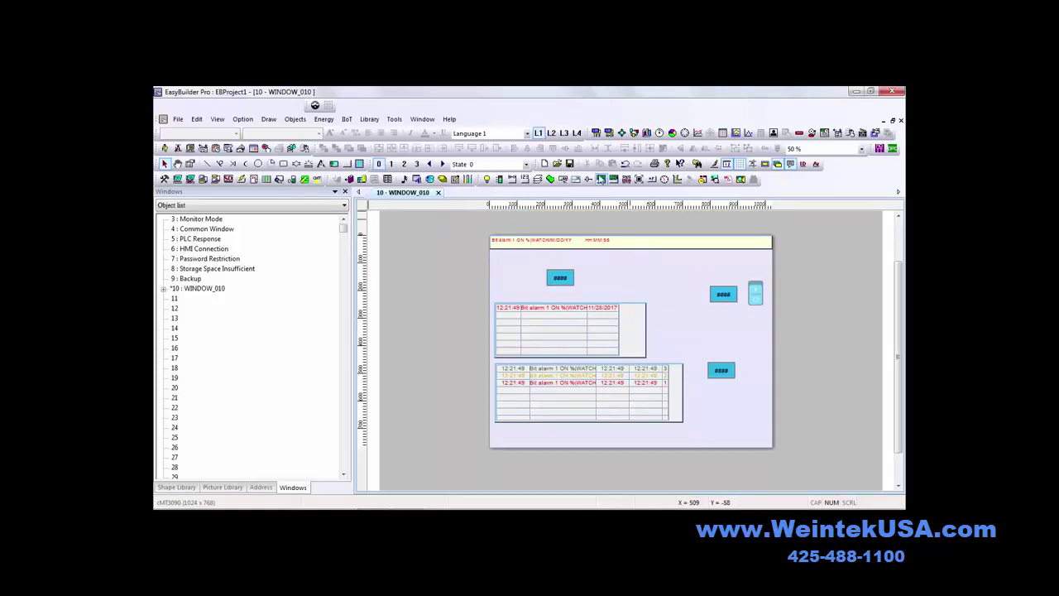
Create a new numeric object addressed to system register LW-11443, push notification alarm status.
{"action": "left_click", "coordinate": [603, 179]}
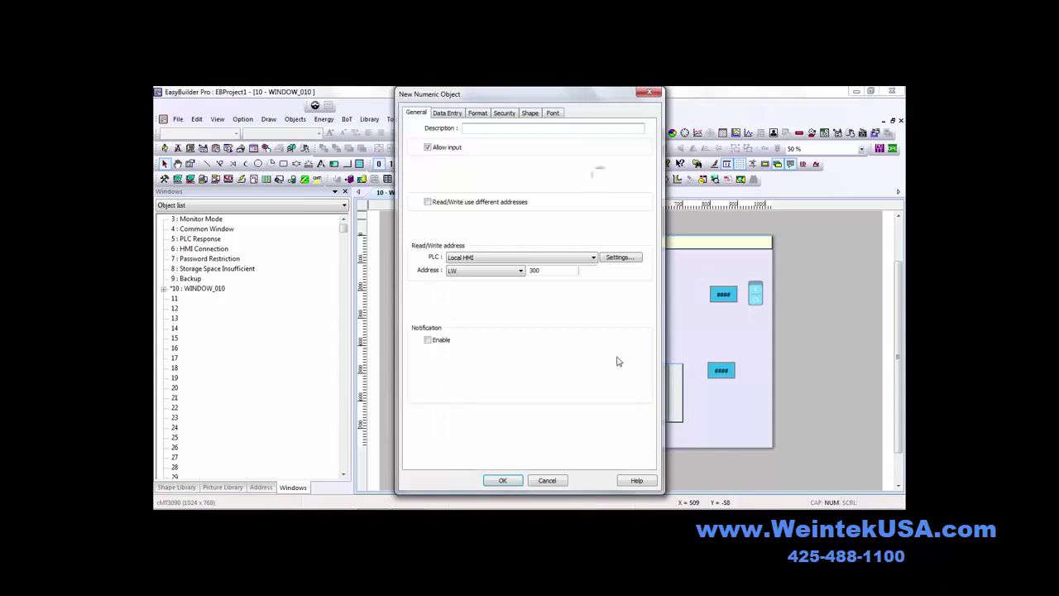
{"action": "left_click", "coordinate": [622, 258]}
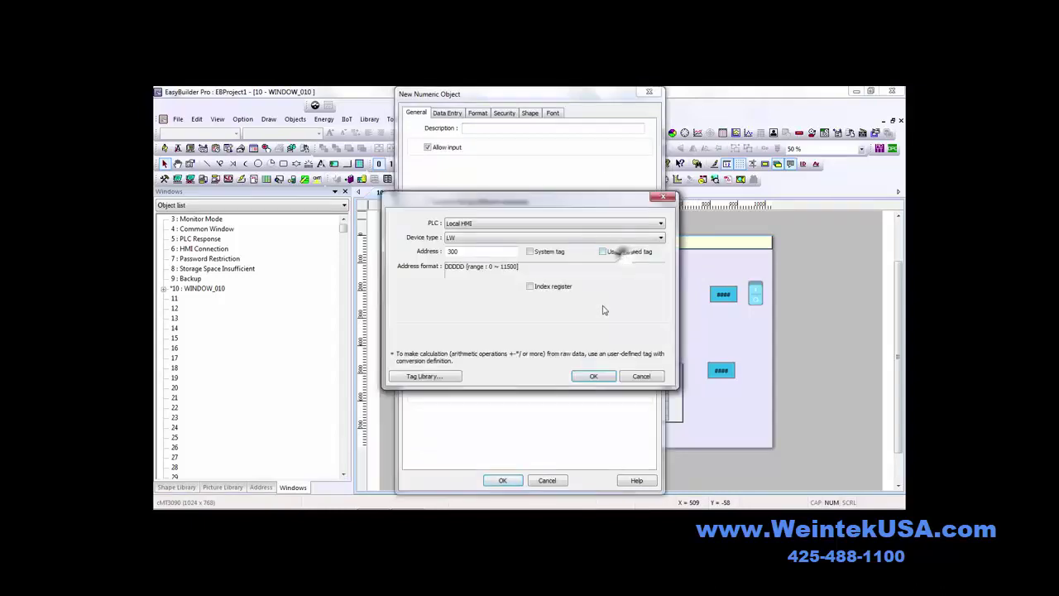
{"action": "left_click", "coordinate": [530, 253]}
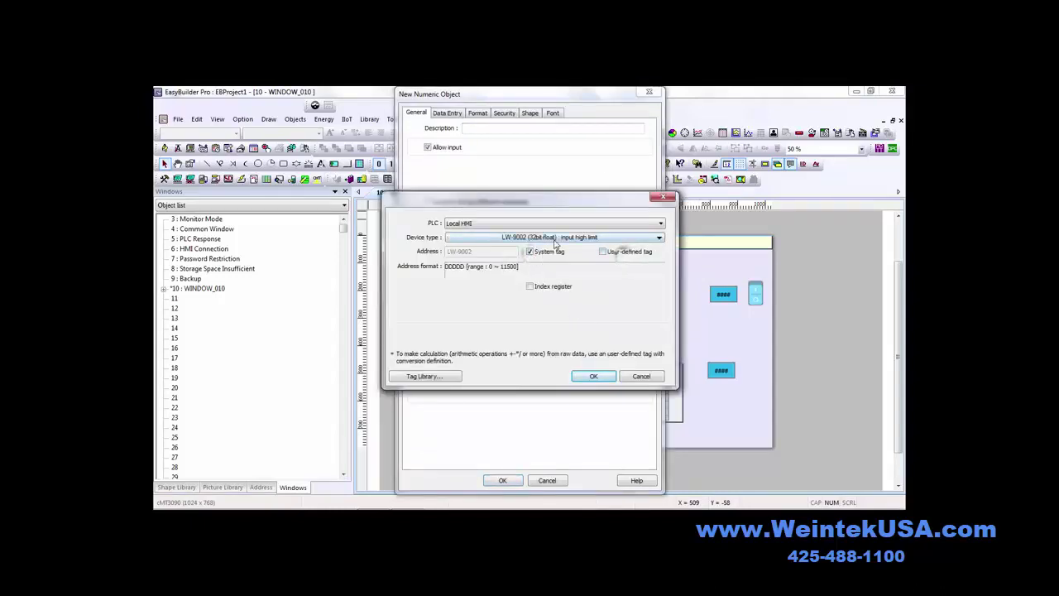
{"action": "left_click", "coordinate": [616, 241]}
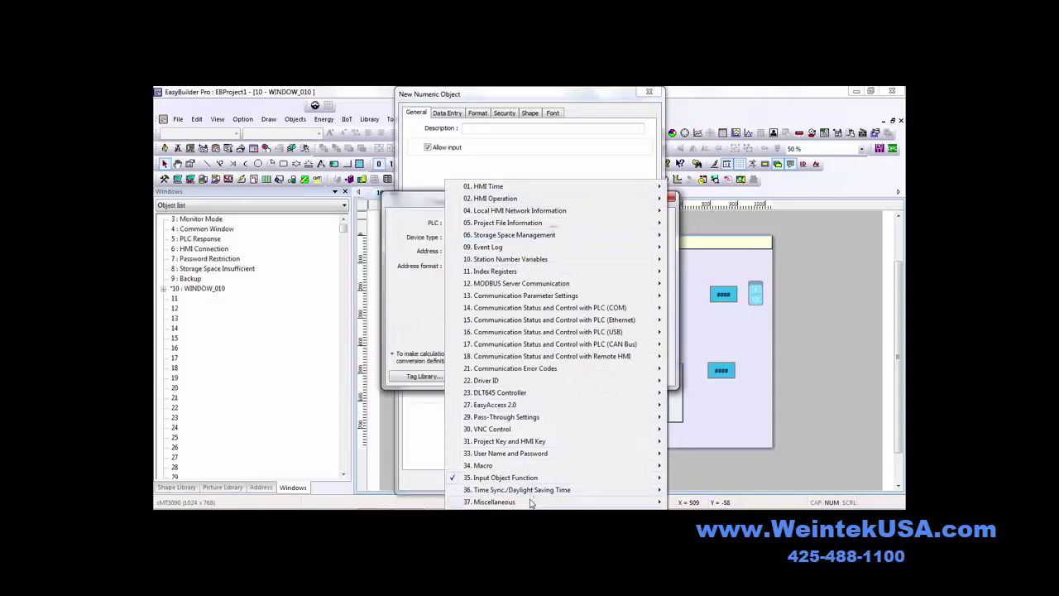
{"action": "mouse_move", "coordinate": [596, 501]}
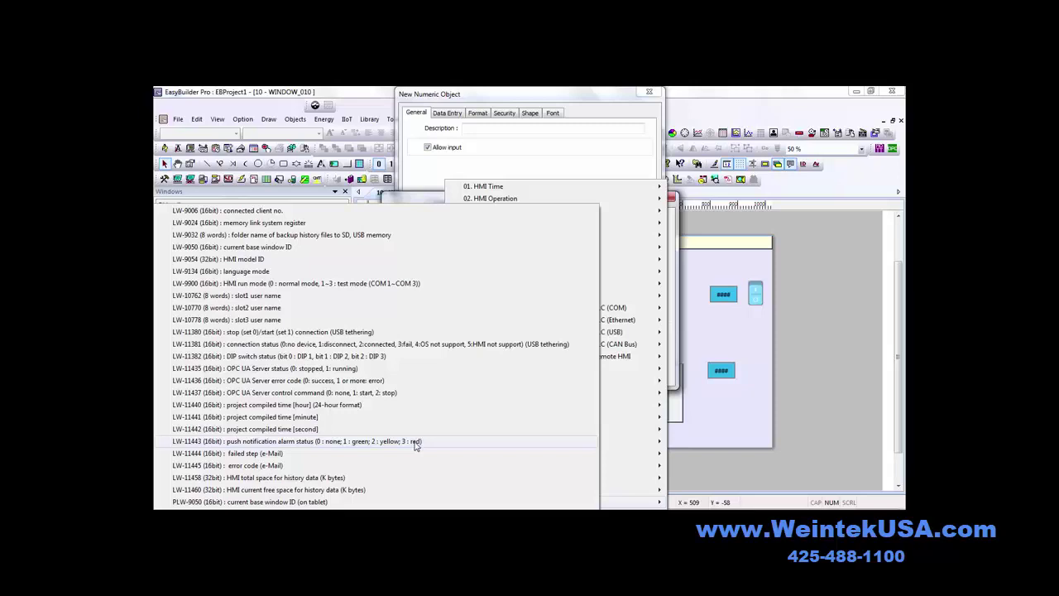
{"action": "left_click", "coordinate": [416, 442]}
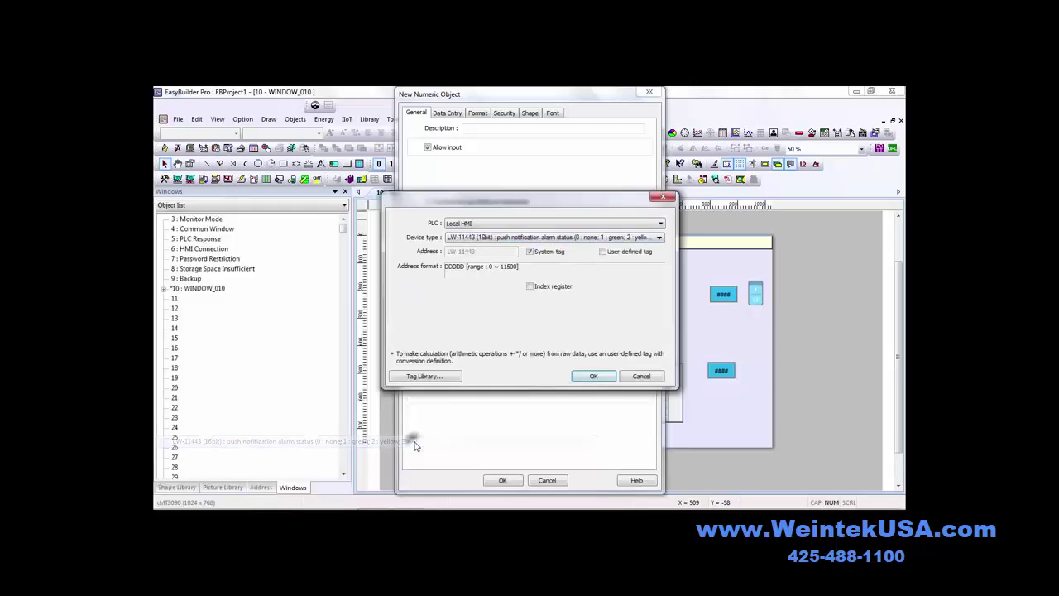
{"action": "left_click", "coordinate": [598, 377]}
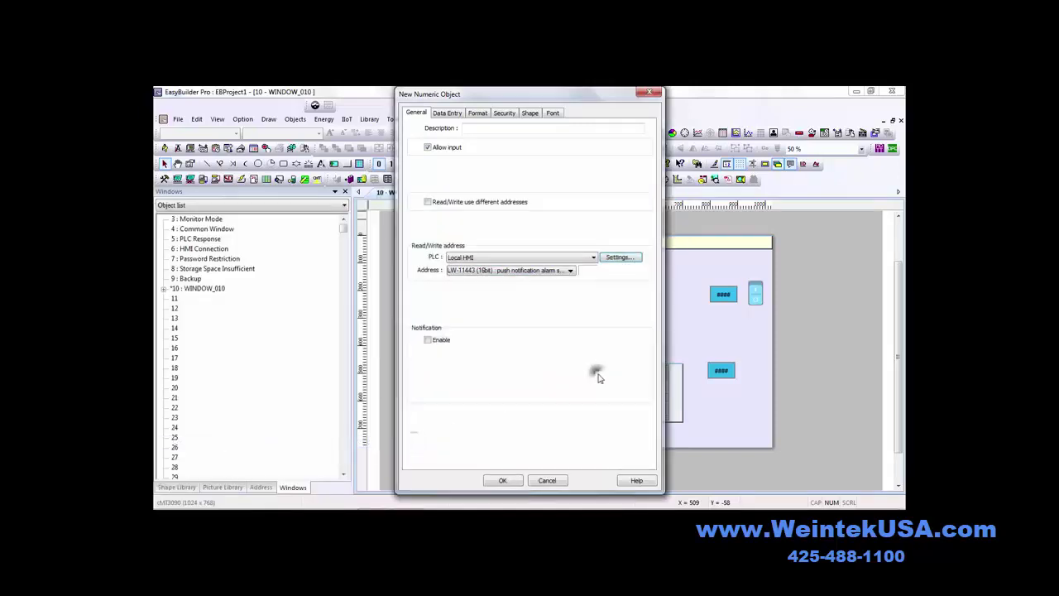
{"action": "left_click", "coordinate": [511, 483]}
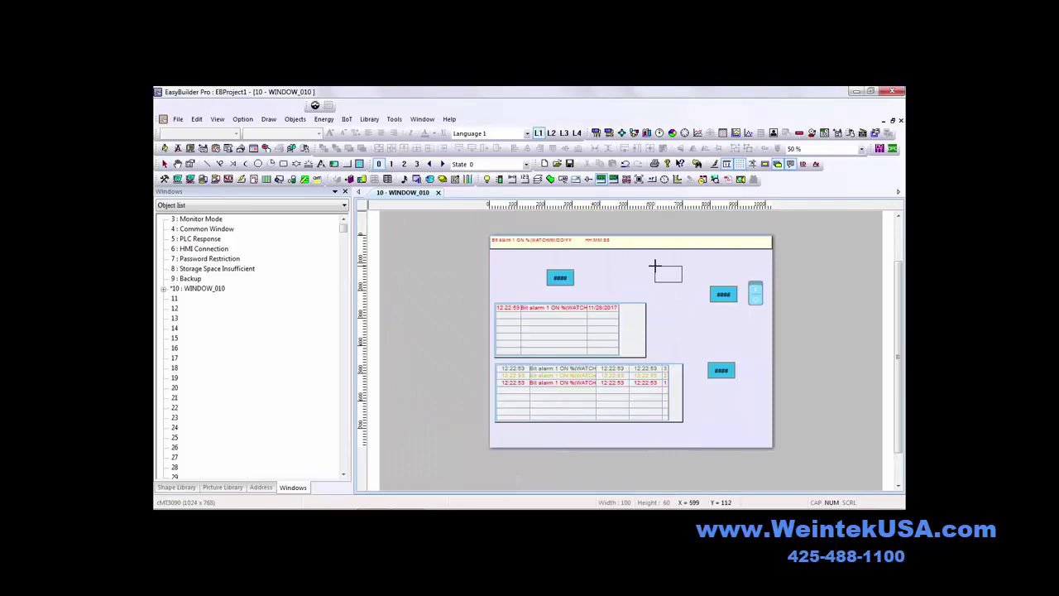
Place numeric object NE_3 near the top of WINDOW_010, then confirm its LW-11443 address in properties.
{"action": "left_click", "coordinate": [644, 266]}
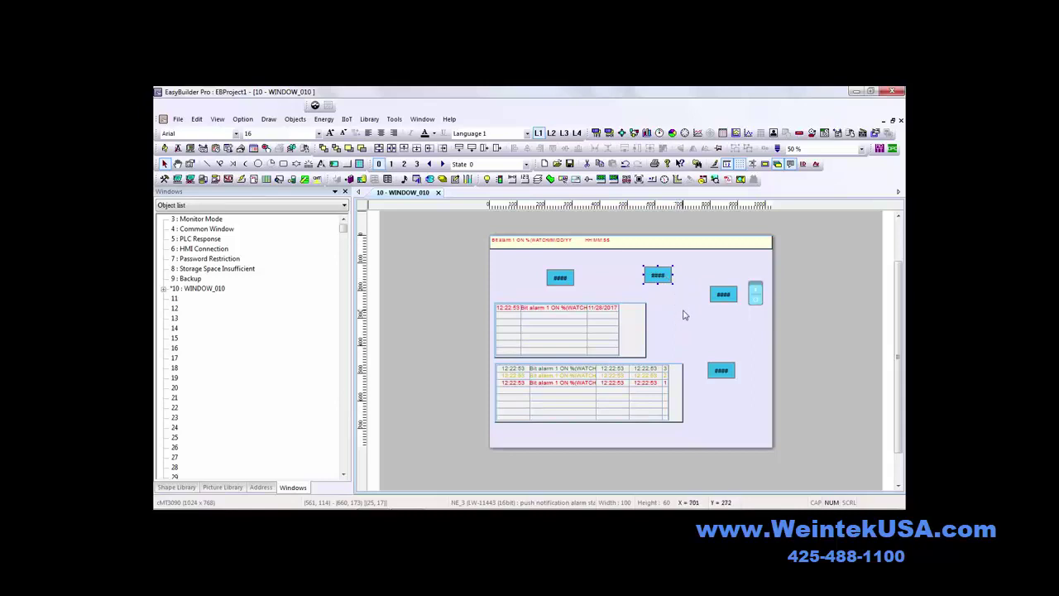
{"action": "double_click", "coordinate": [658, 277]}
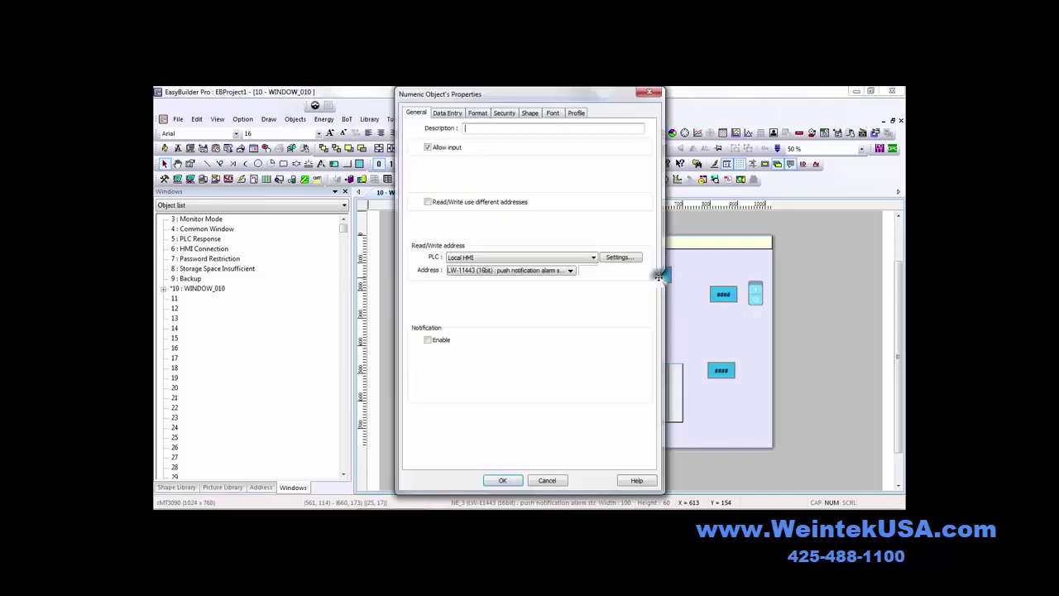
{"action": "left_click", "coordinate": [534, 274]}
{"action": "mouse_move", "coordinate": [533, 489]}
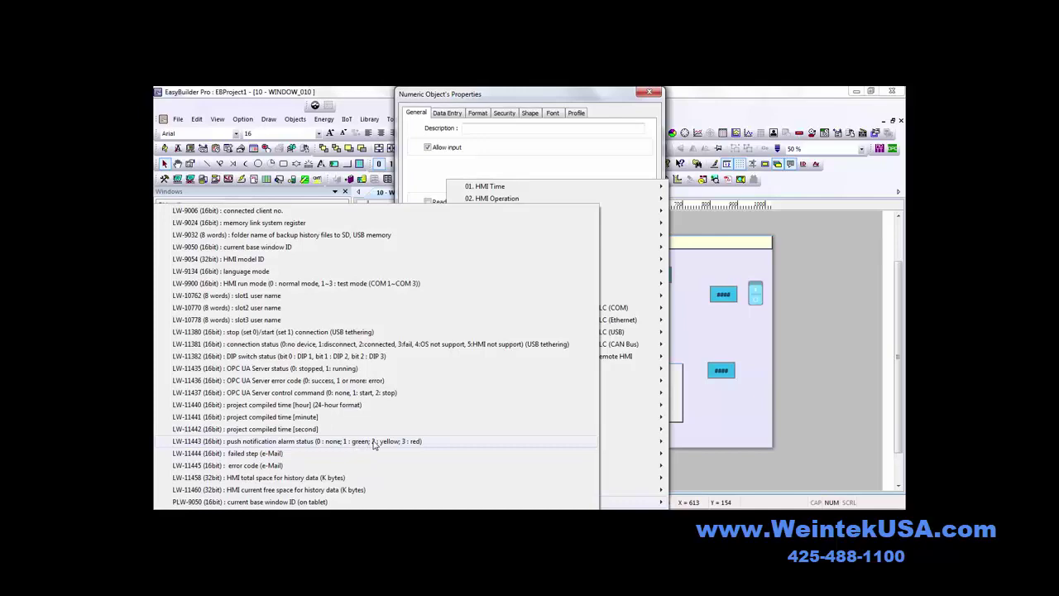
{"action": "left_click", "coordinate": [427, 439]}
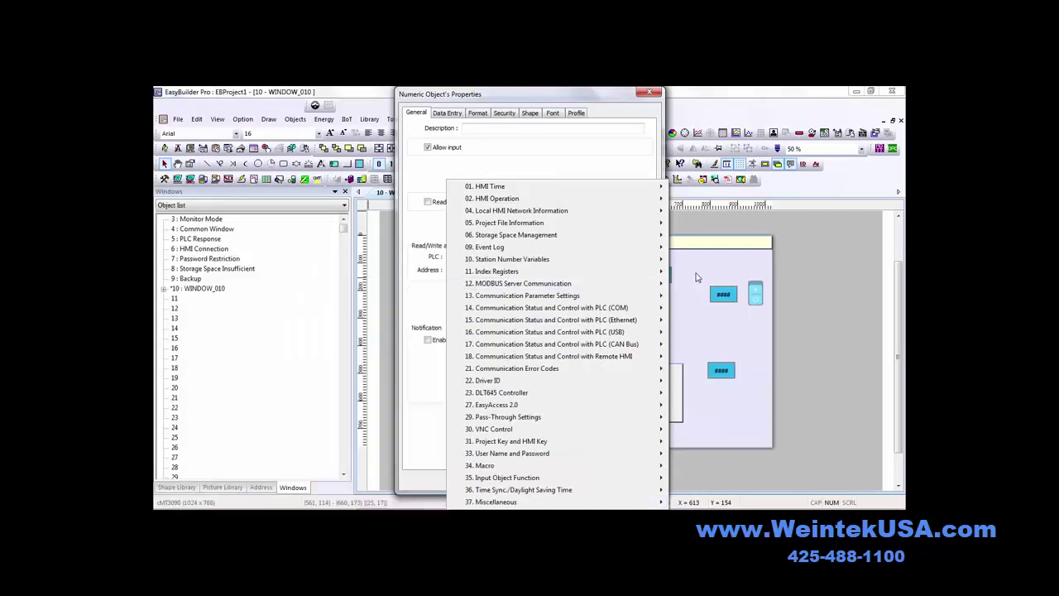